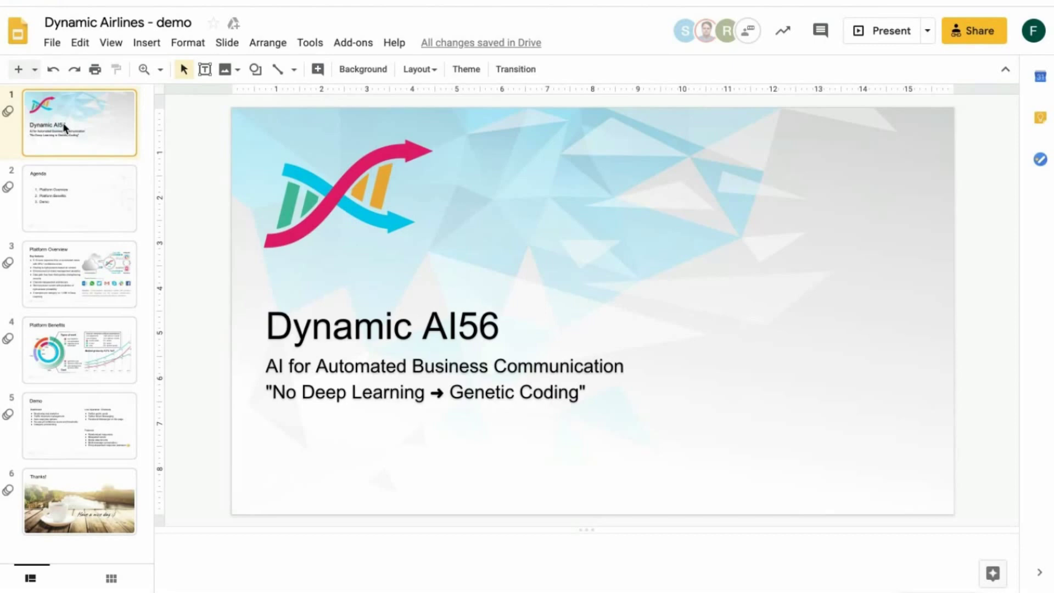
Step: Go through the presentation's Agenda, Platform Overview, Platform Benefits and Demo slides
left_click(57, 209)
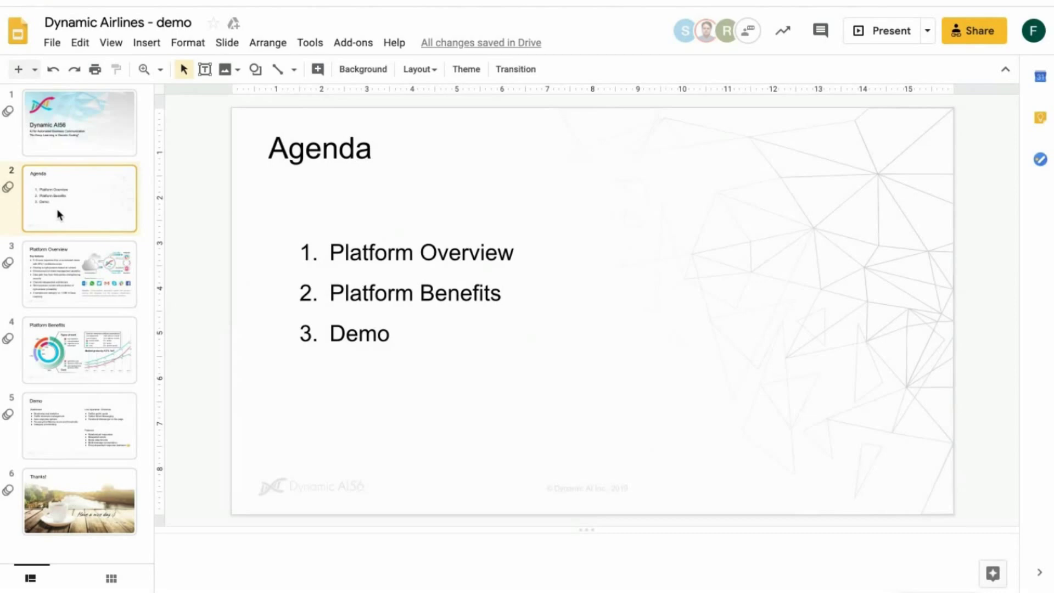
left_click(60, 268)
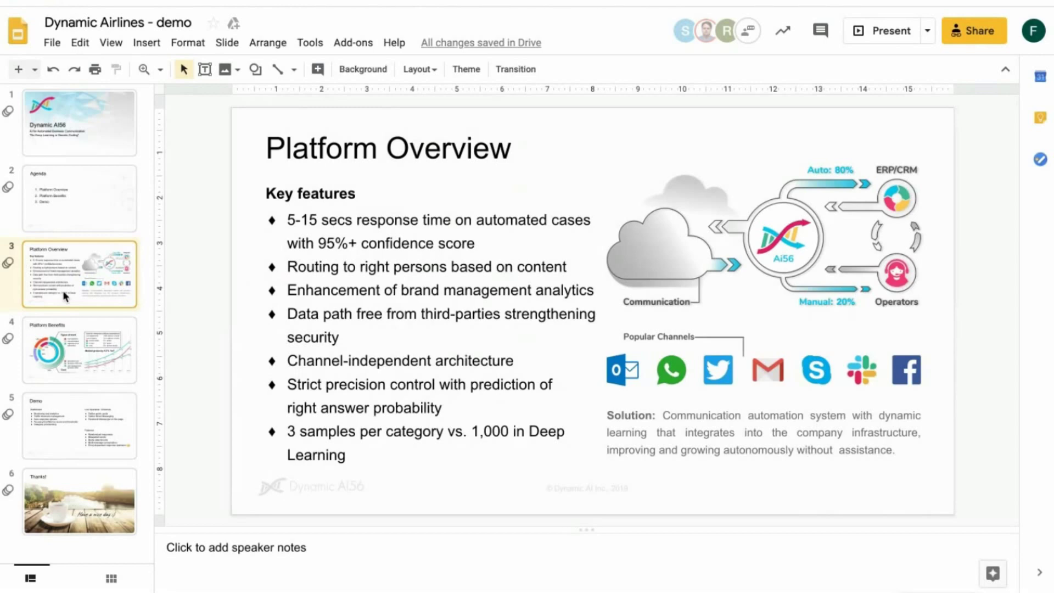
left_click(61, 341)
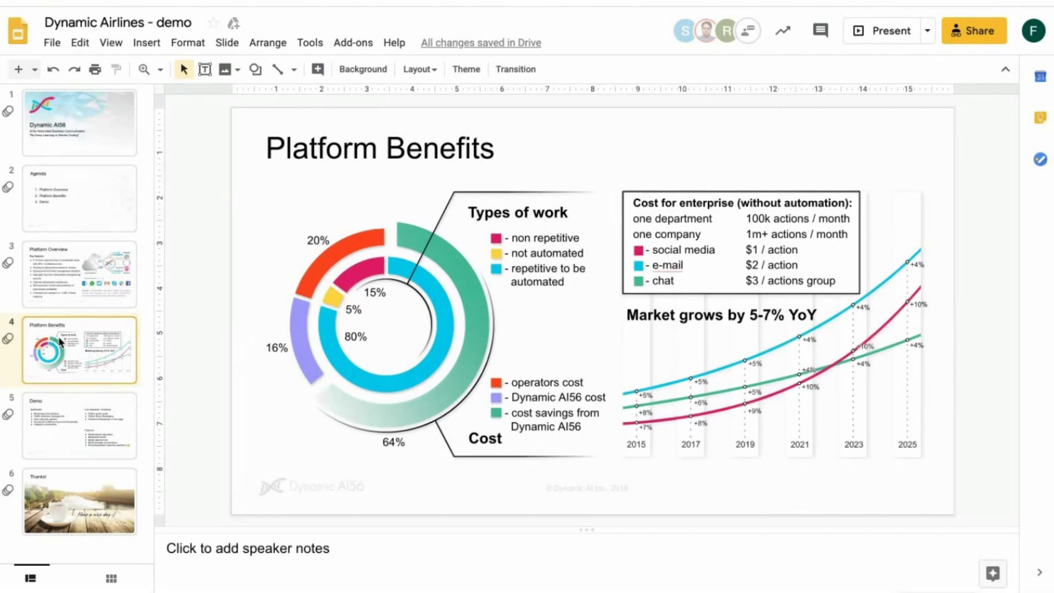
left_click(60, 423)
Step: Switch to the Dynamic AI56 dashboard, open the statistics and examine the traffic automation chart for the day
mouse_move(679, 580)
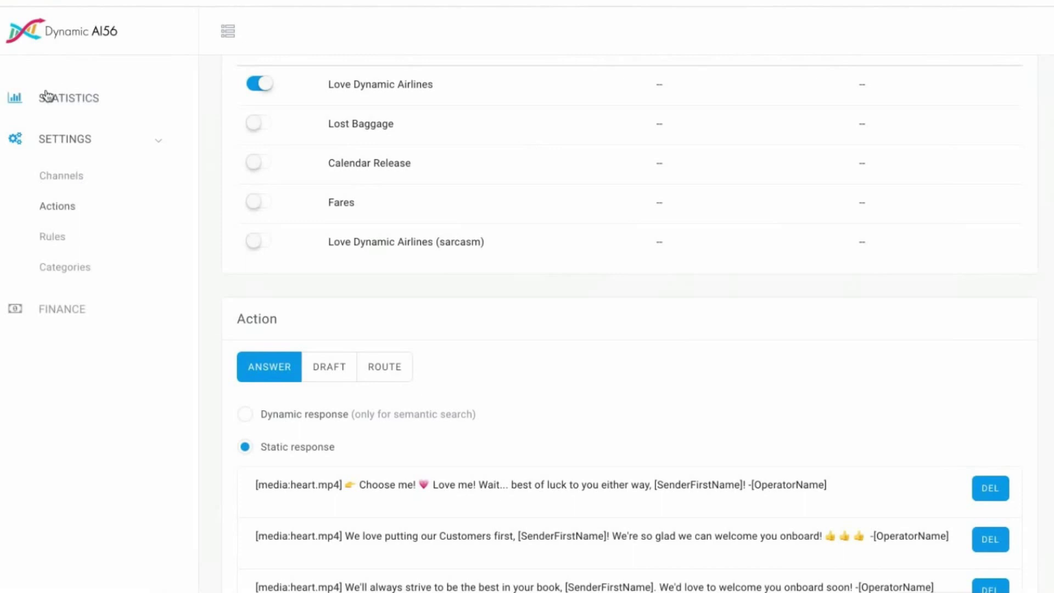
left_click(50, 98)
scroll(336, 117, "up", 6)
scroll(336, 115, "down", 1)
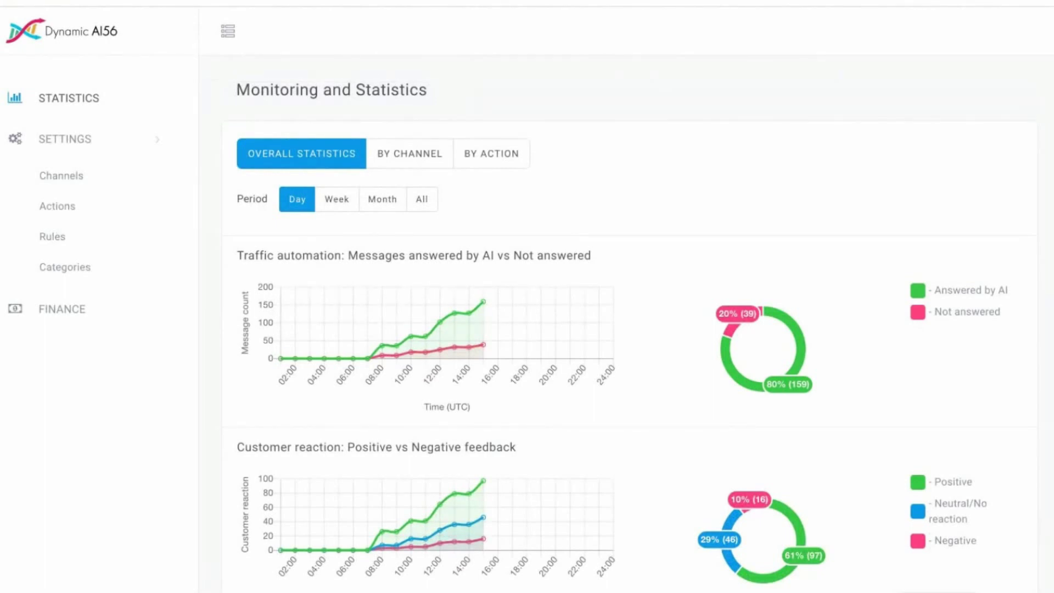
scroll(360, 296, "down", 2)
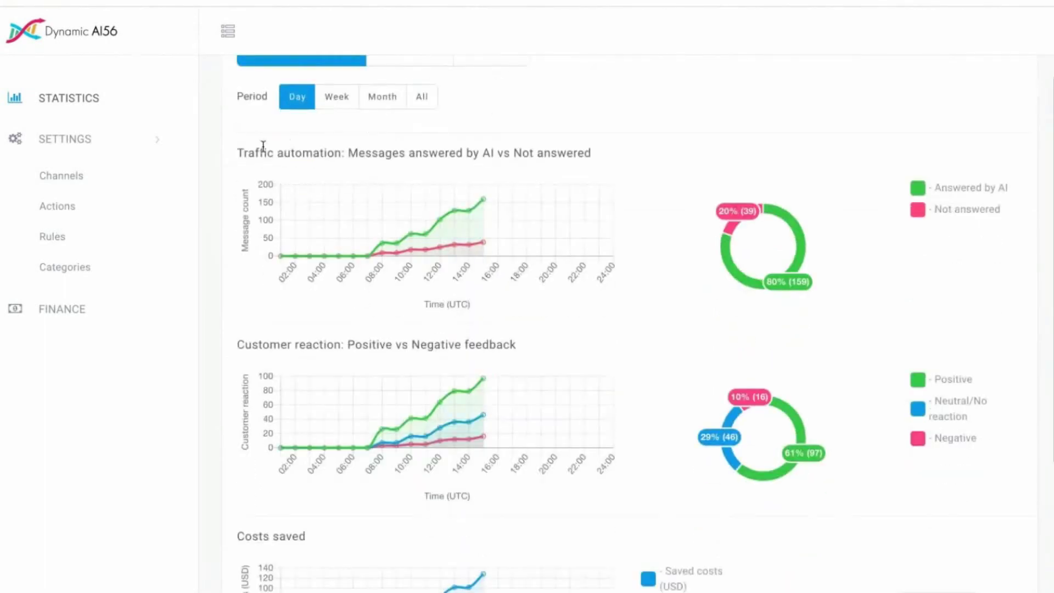
left_click_drag(236, 152, 466, 179)
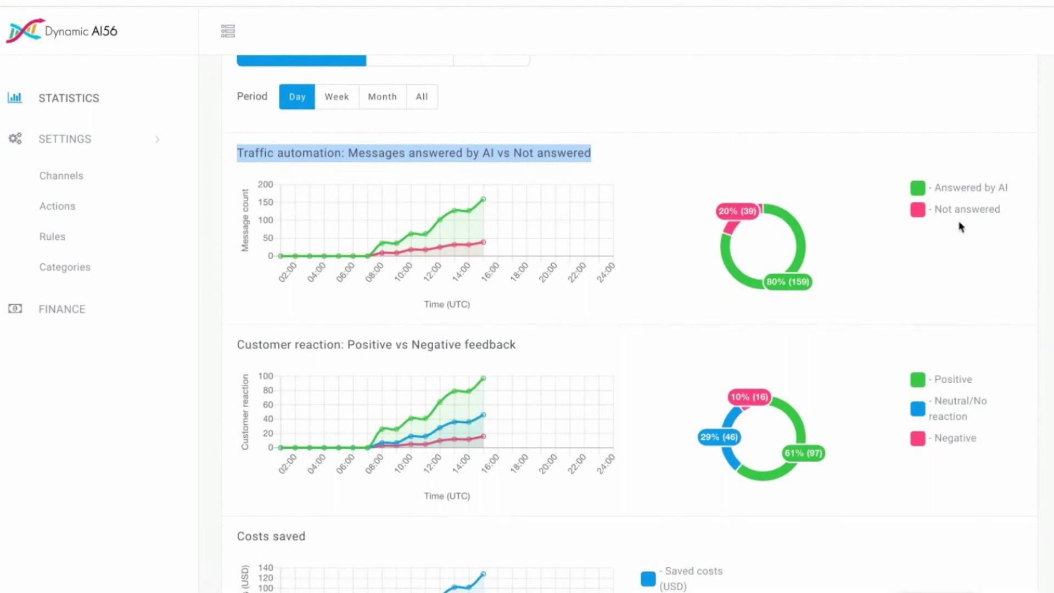
Step: View the overall statistics for the week, the month and finally the whole period
left_click(332, 106)
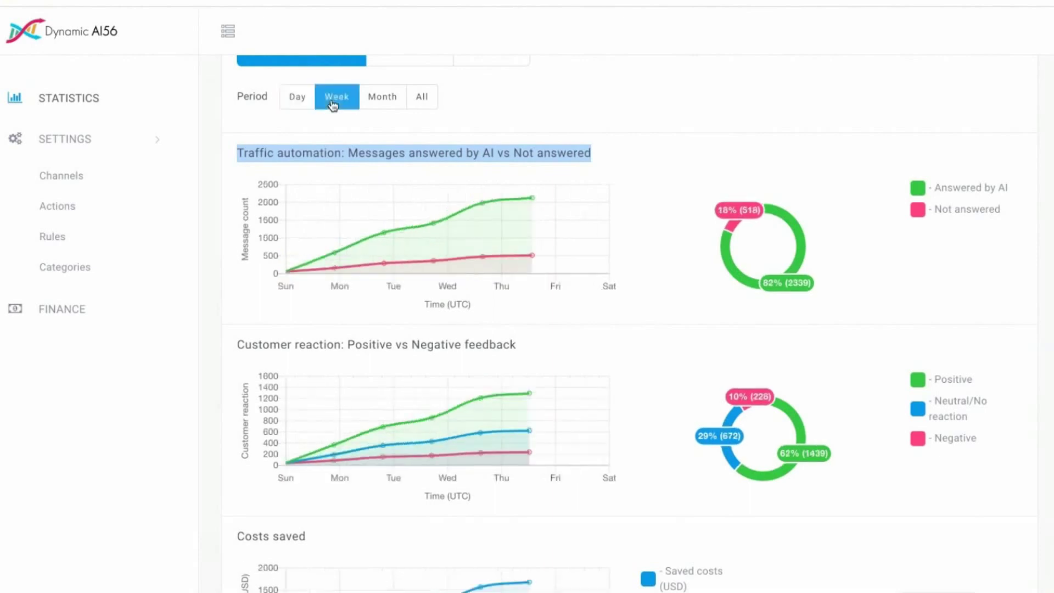
left_click(374, 110)
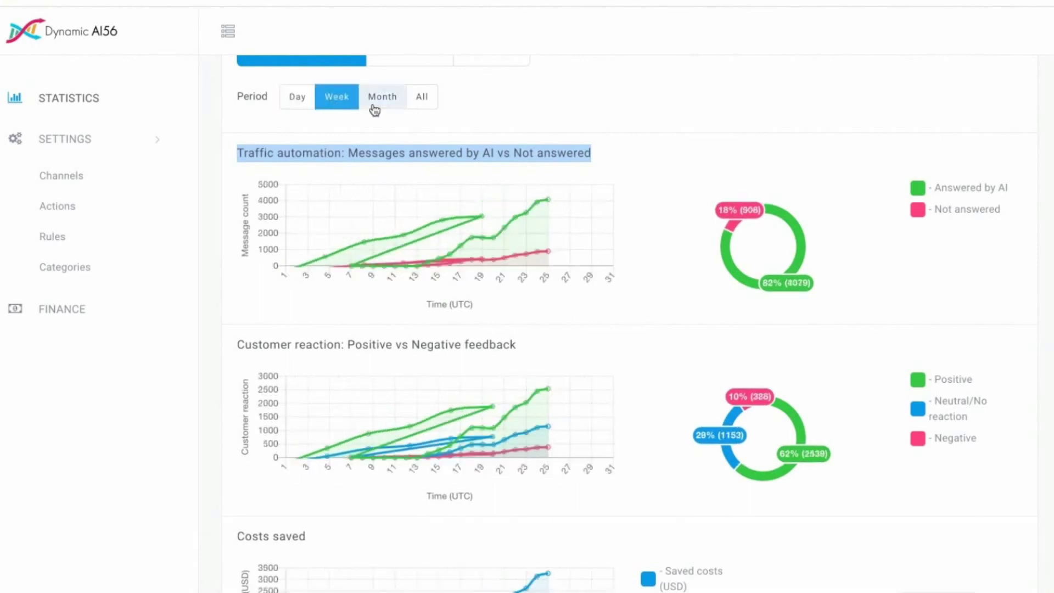
left_click(421, 99)
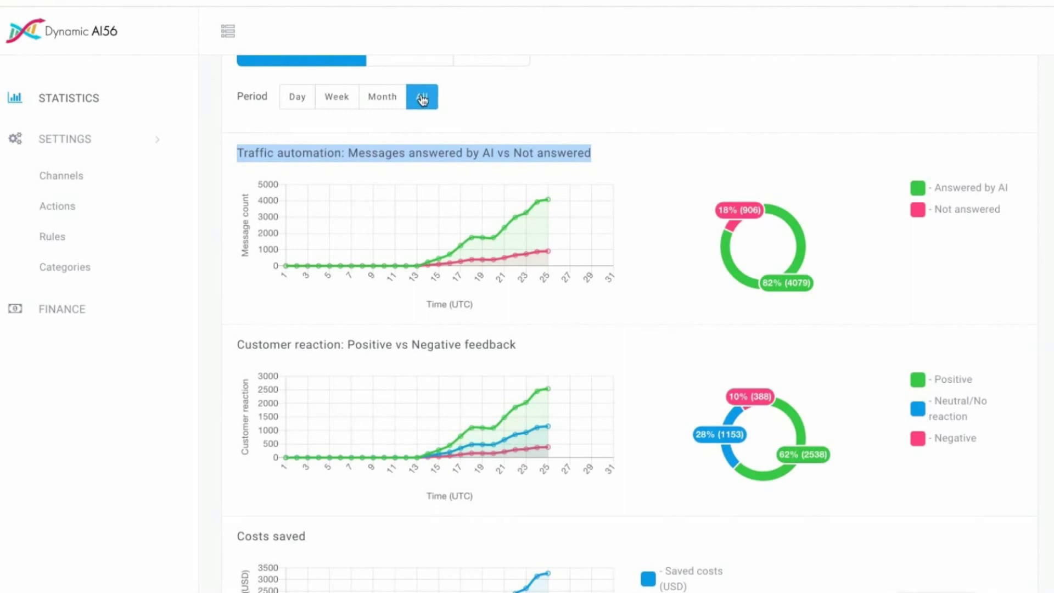
Step: Examine the customer reaction and costs saved charts in the overall statistics
left_click(239, 343)
left_click_drag(239, 344, 524, 350)
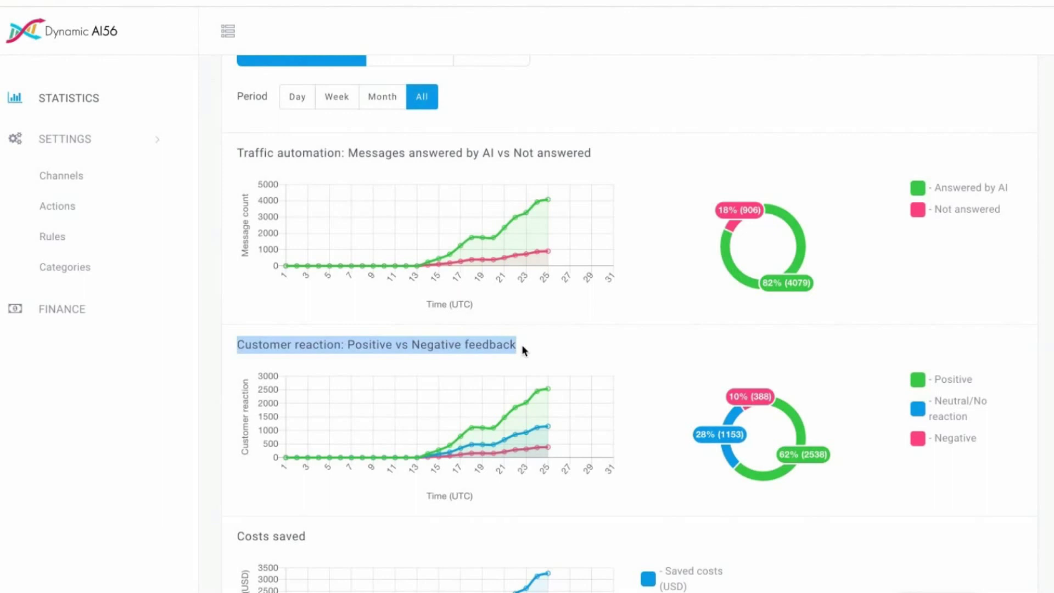
scroll(522, 347, "up", 2)
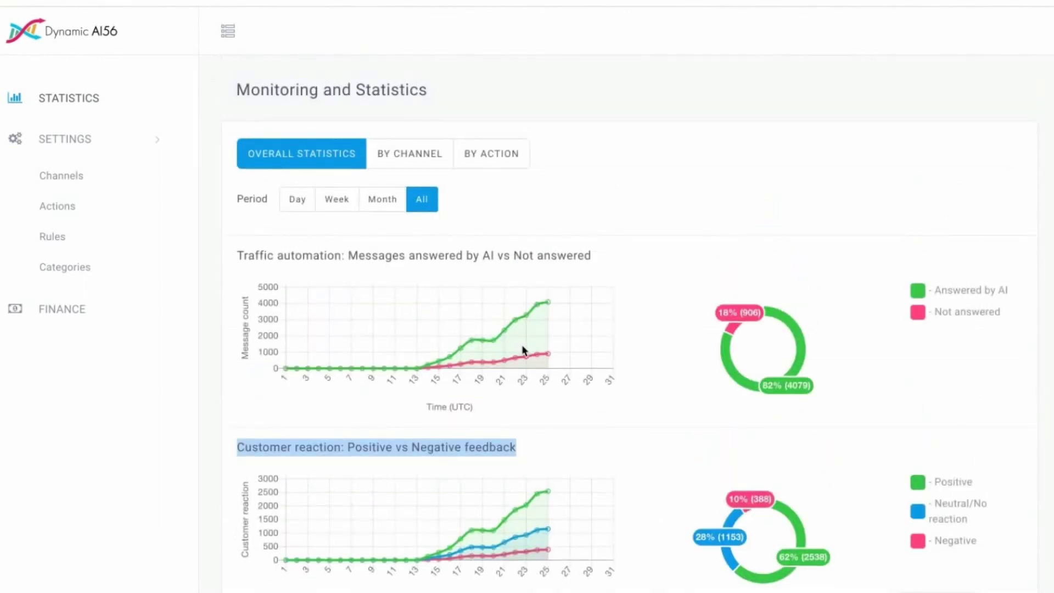
scroll(523, 350, "down", 5)
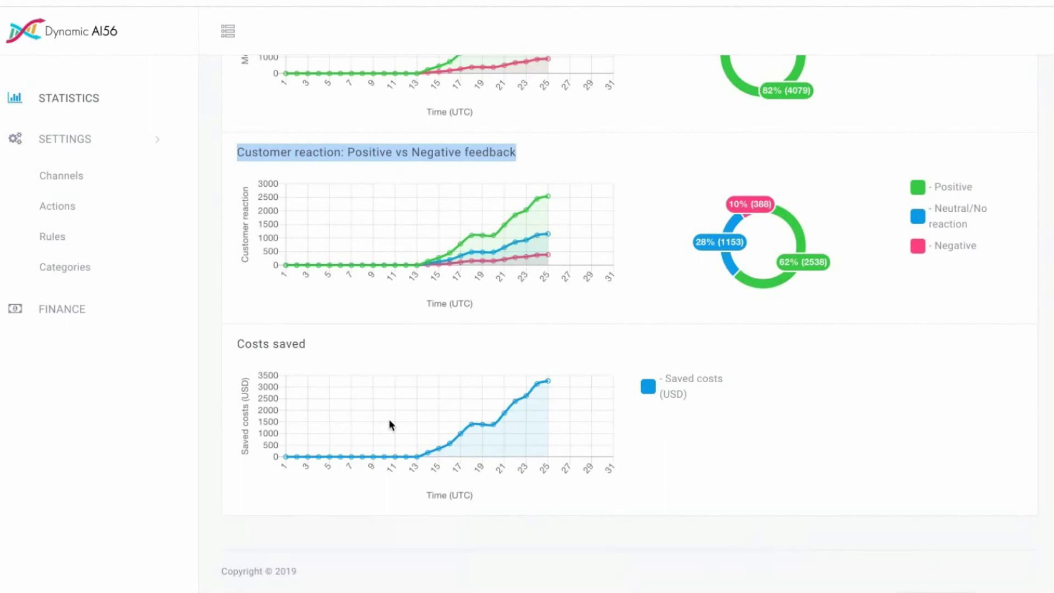
scroll(388, 419, "up", 5)
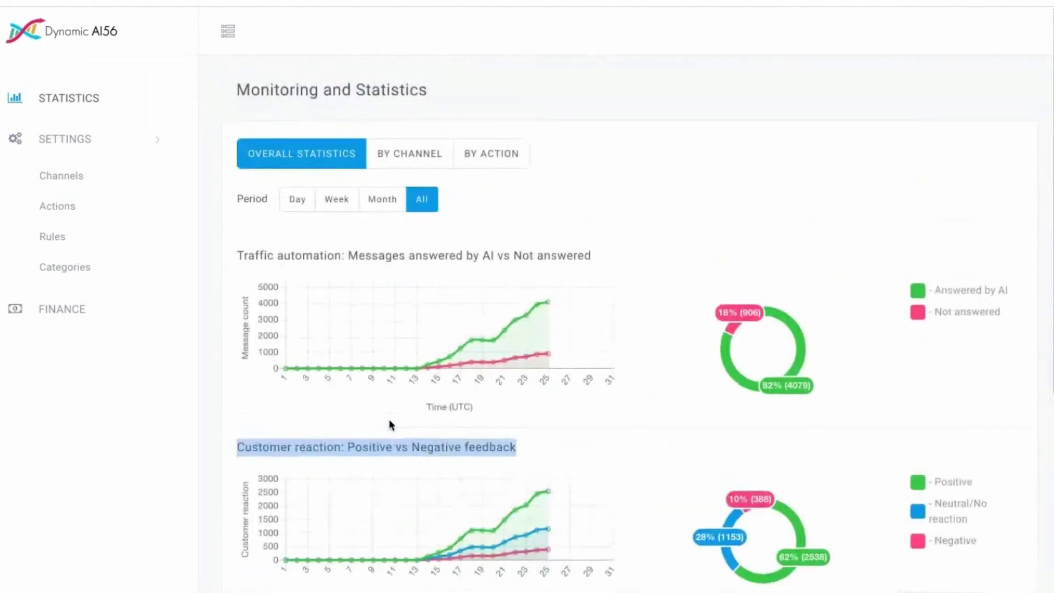
Step: Show the statistics by channel and look over the selectable channels, keeping Twitter selected
left_click(404, 154)
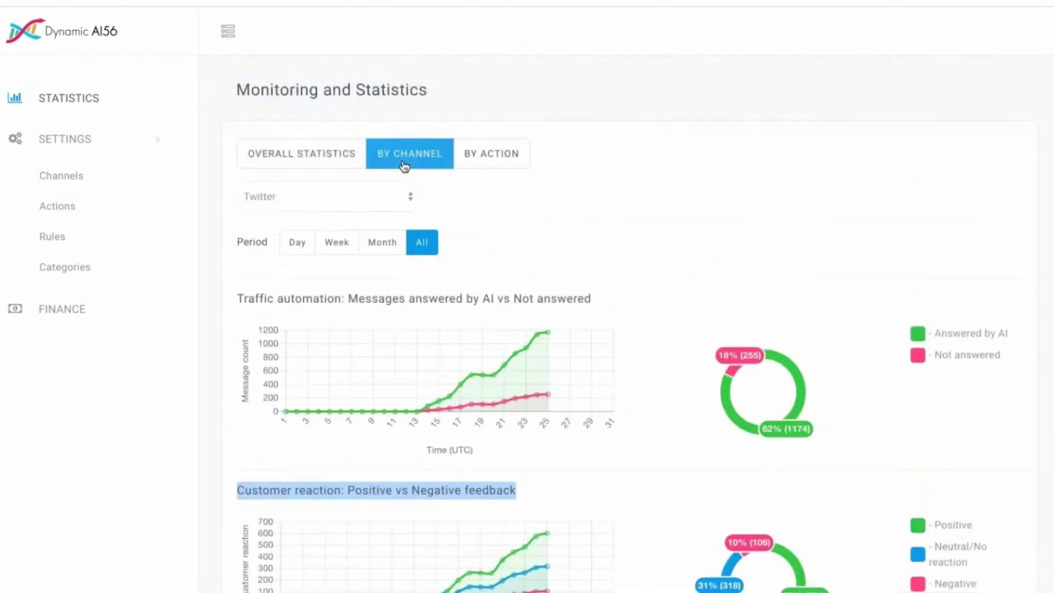
left_click(409, 198)
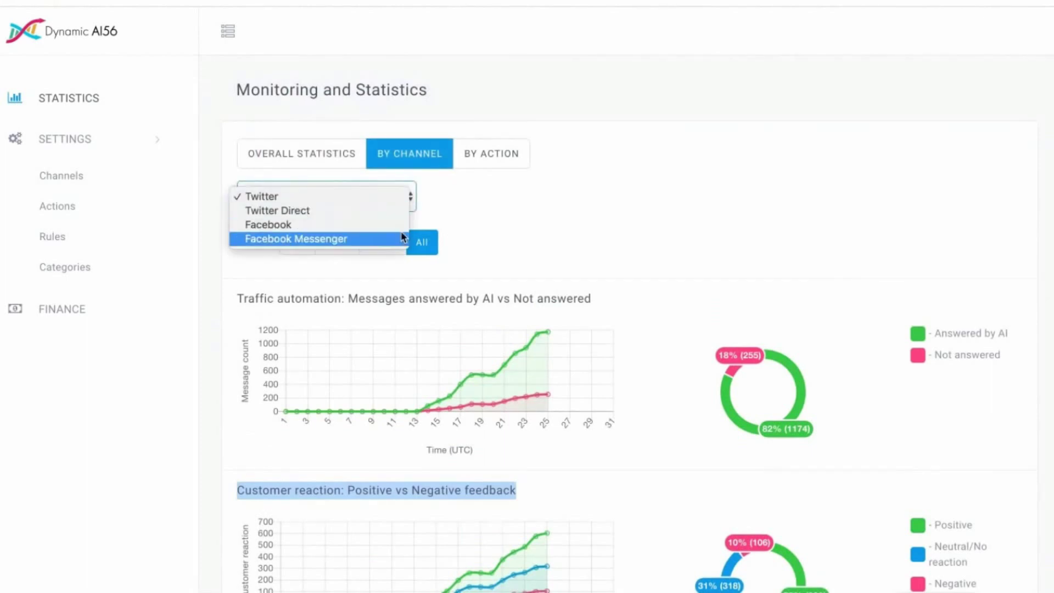
left_click(484, 188)
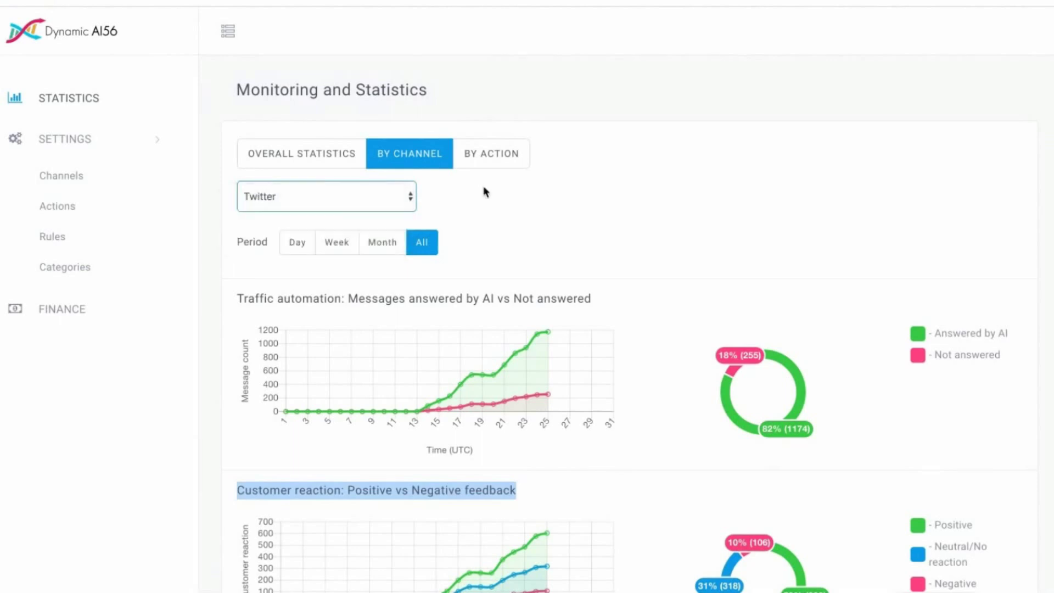
Step: Show the statistics by action and look over the selectable actions, keeping the answer on "Love Dynamic Airlines"
left_click(489, 156)
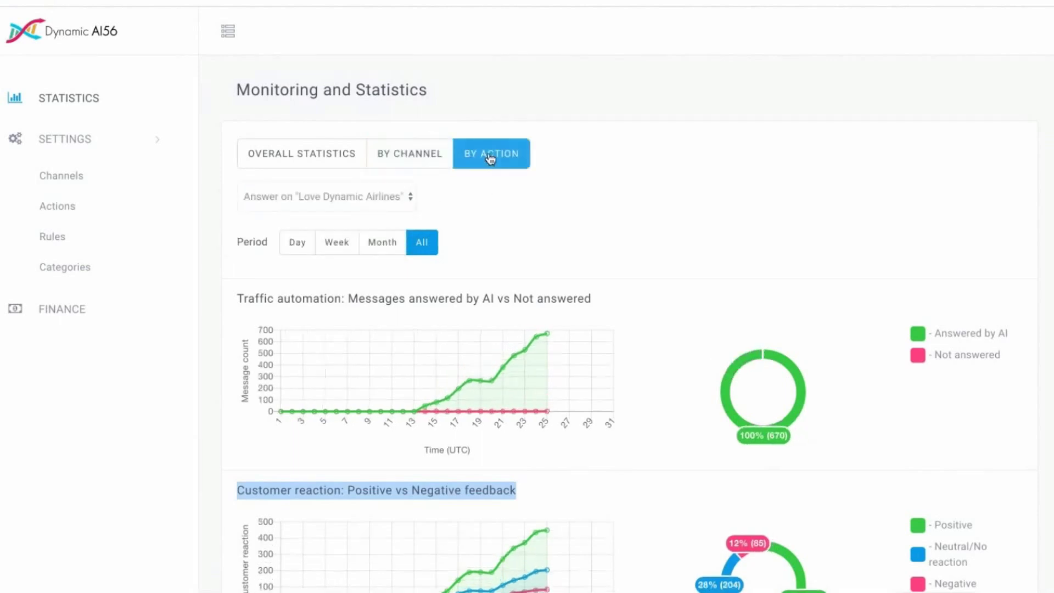
left_click(411, 197)
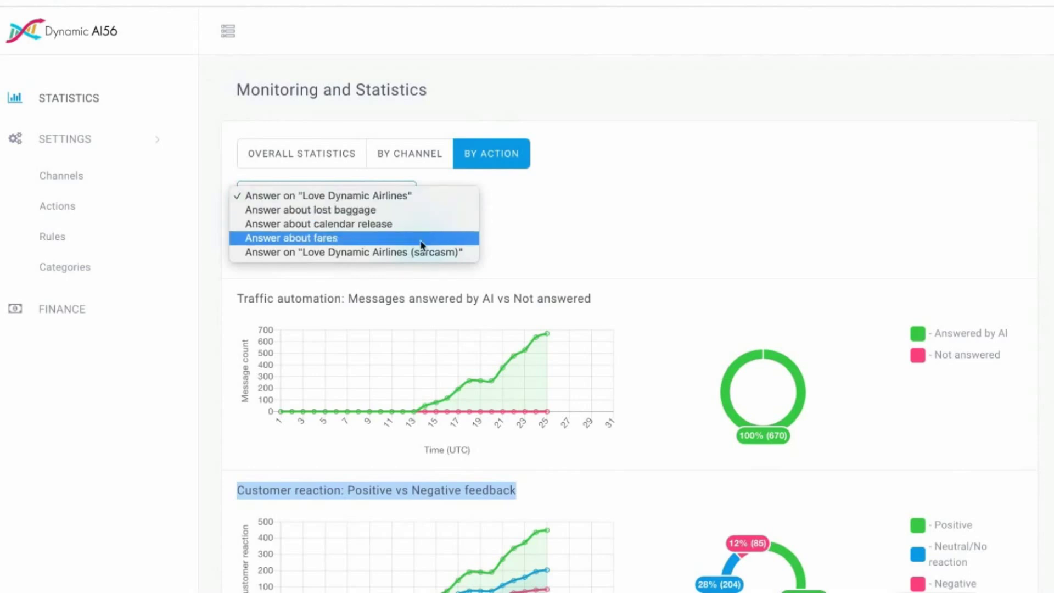
left_click(549, 213)
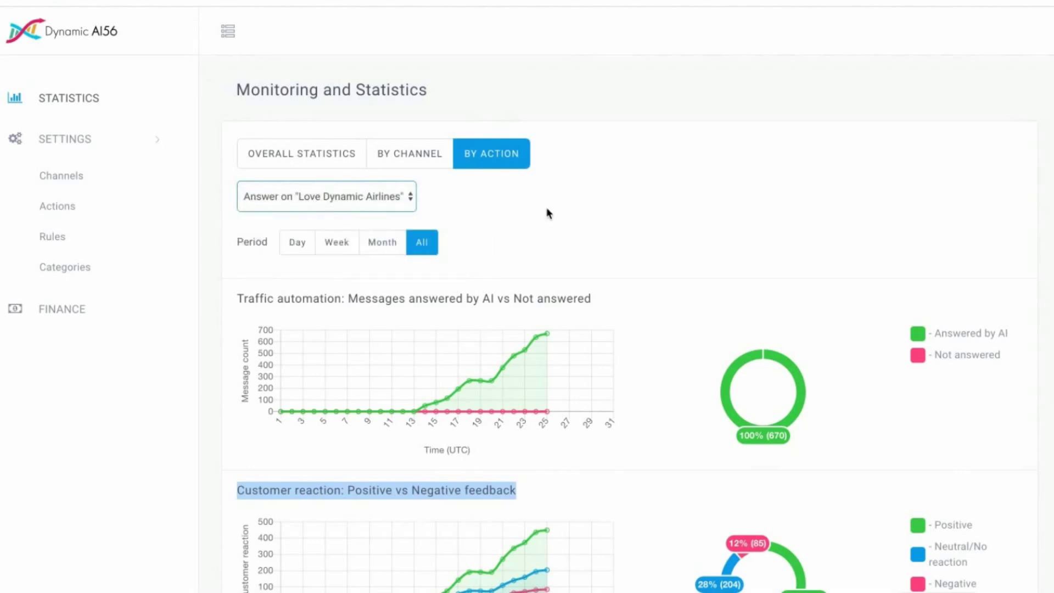
Step: Open the list of channels, view the channel types in the new channel form and return to the list
left_click(75, 174)
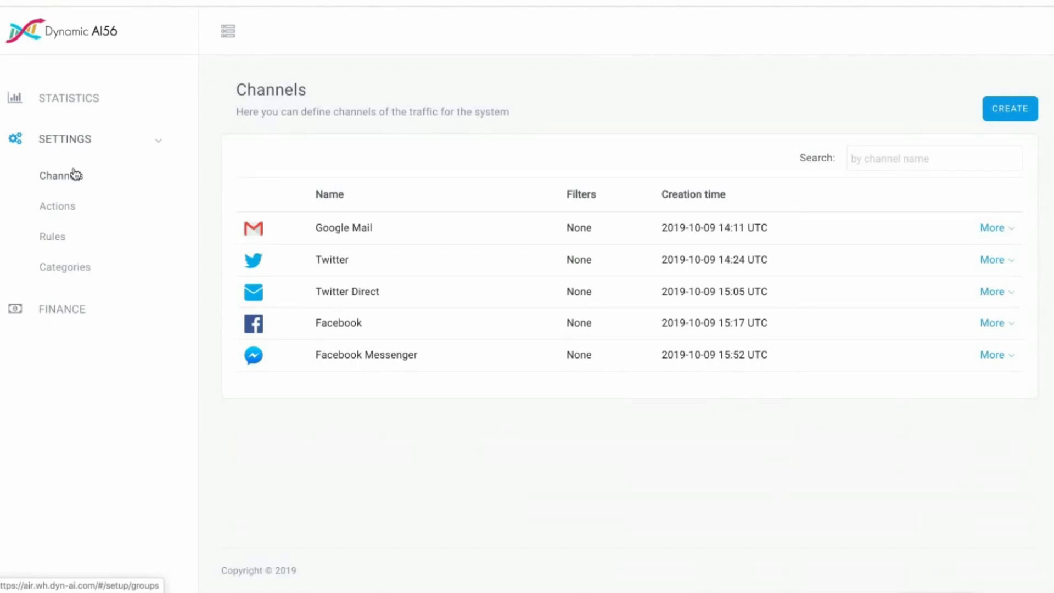
left_click(89, 144)
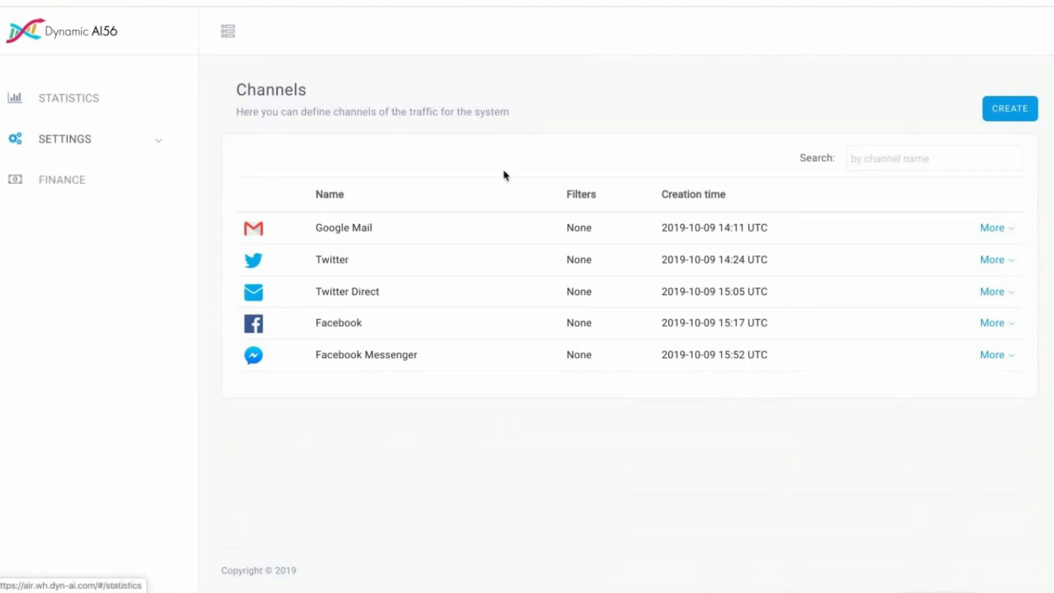
left_click(1003, 108)
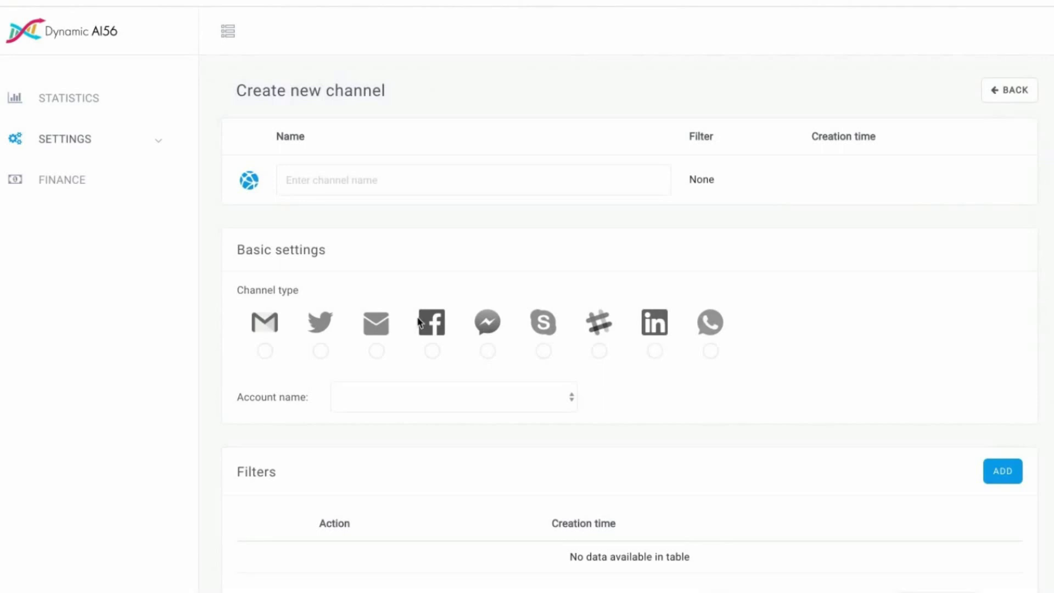
left_click(1002, 95)
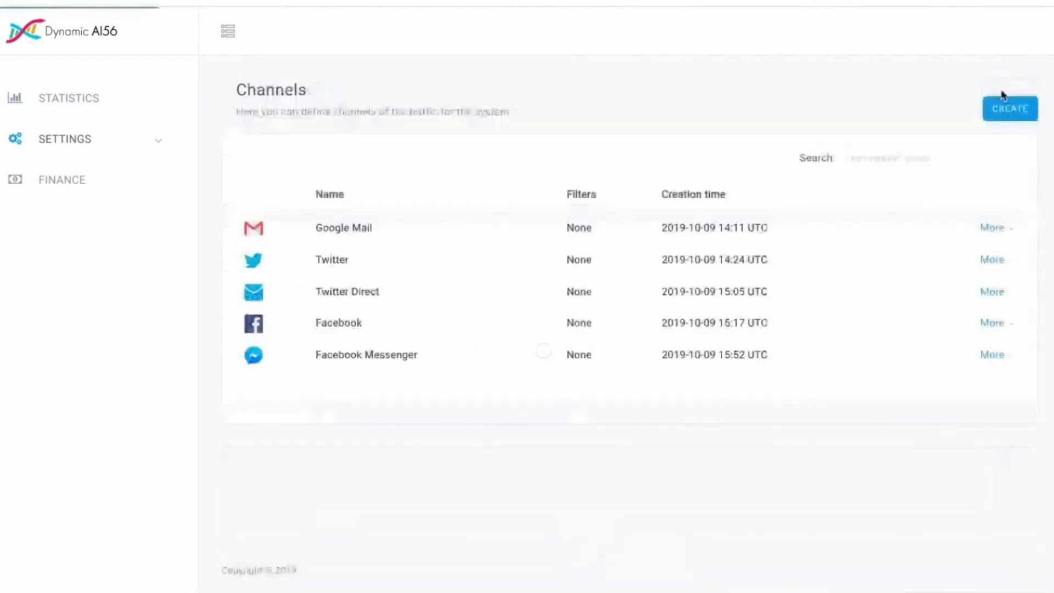
Step: Open the action Answer on "Love Dynamic Airlines" for editing from the actions list and highlight the category phrase in its name
left_click(83, 144)
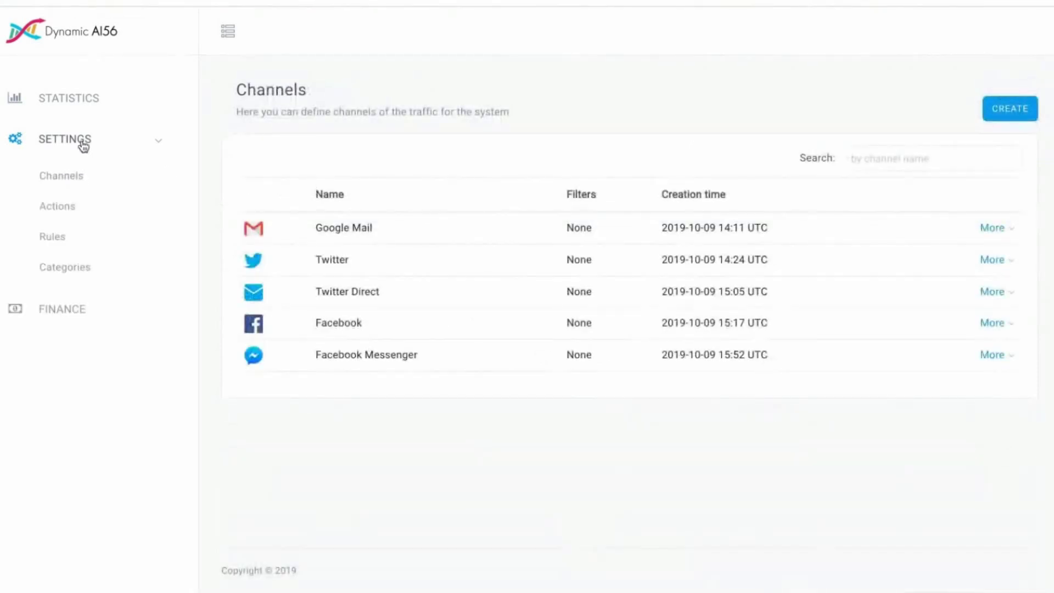
left_click(59, 208)
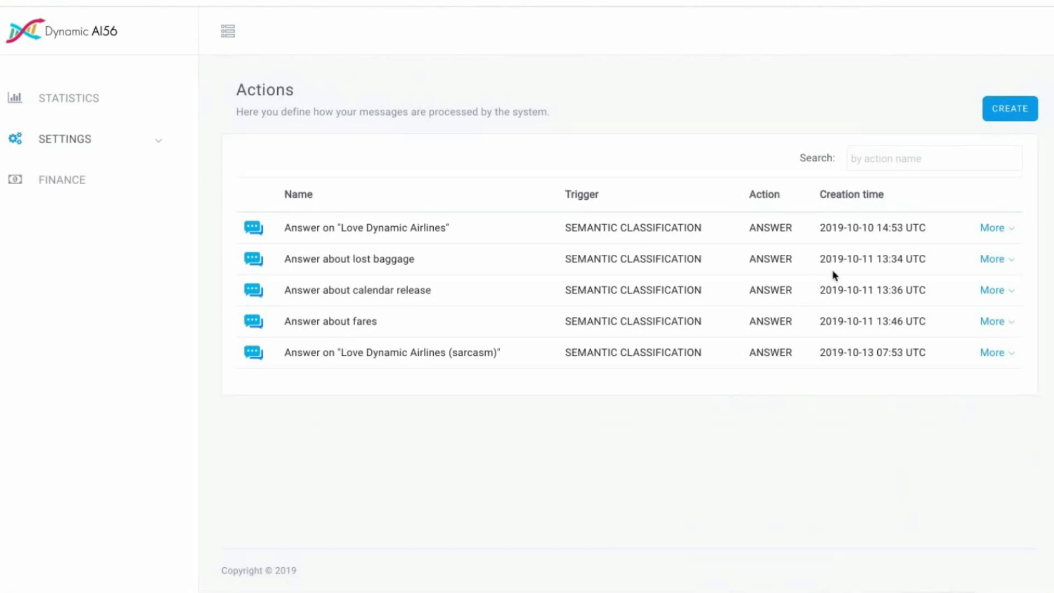
mouse_move(993, 228)
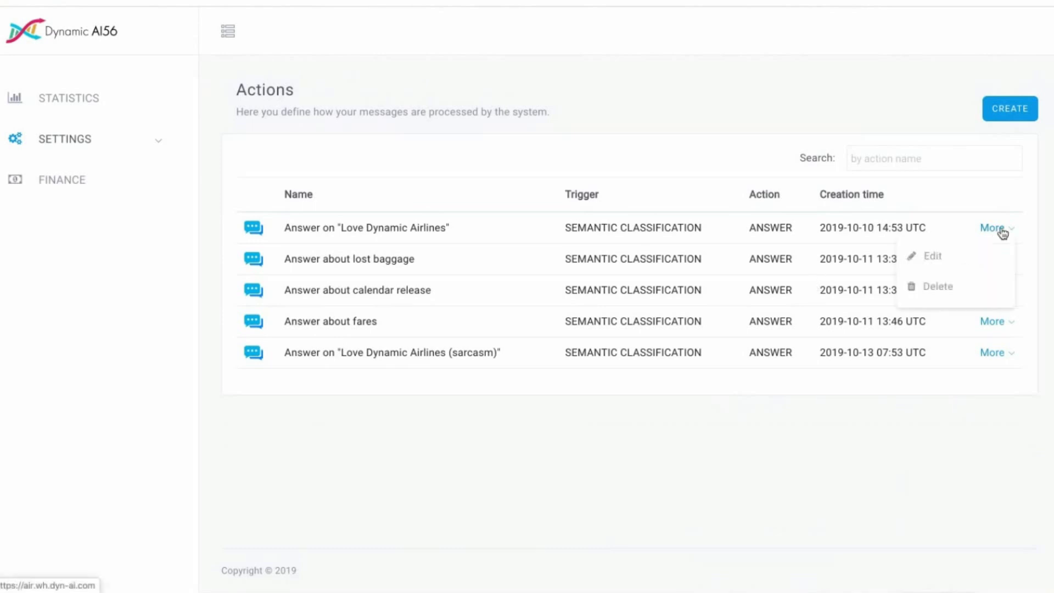
left_click(933, 255)
scroll(648, 352, "down", 1)
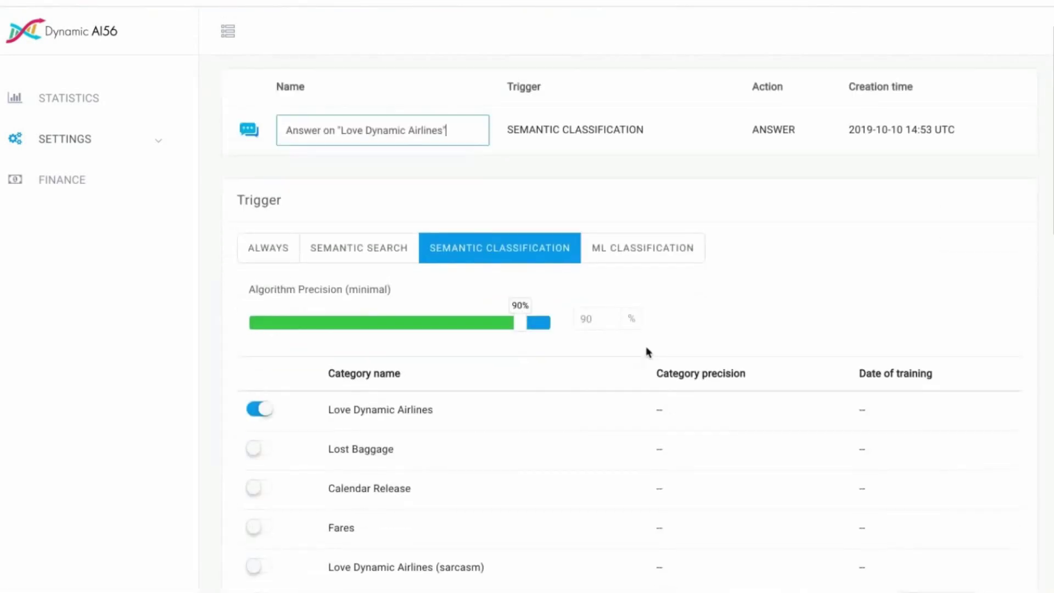
scroll(646, 350, "up", 1)
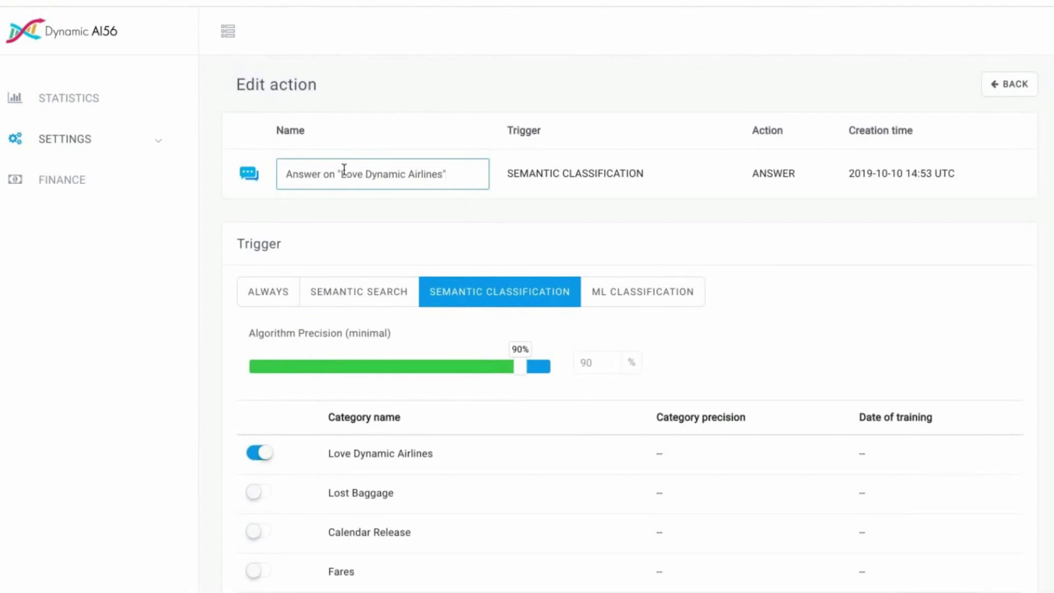
left_click_drag(341, 174, 470, 171)
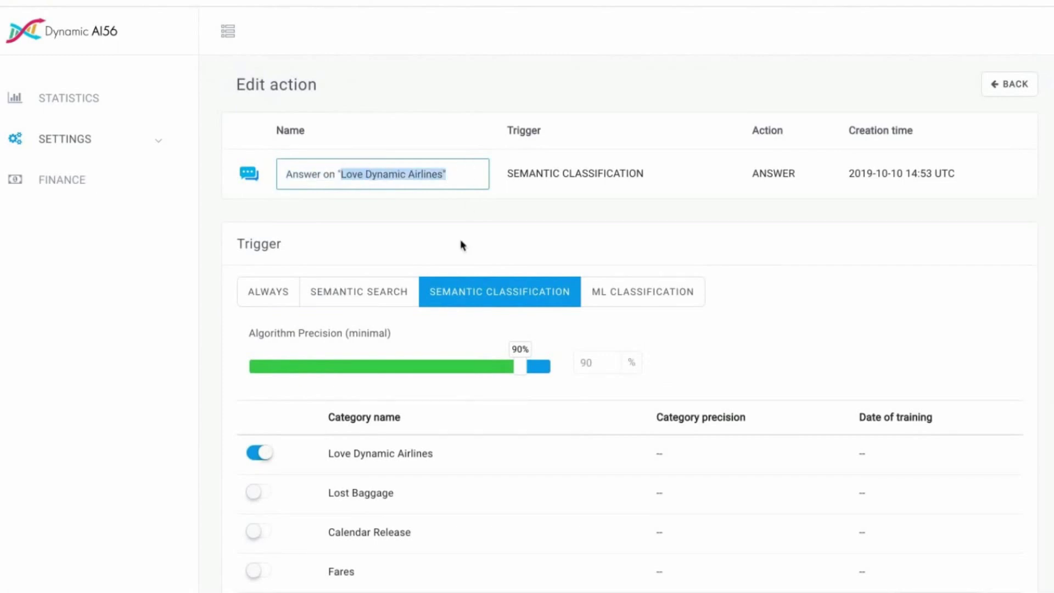
Step: Try a minimal algorithm precision of 95% for the semantic classification trigger and settle on 85%
scroll(461, 245, "down", 2)
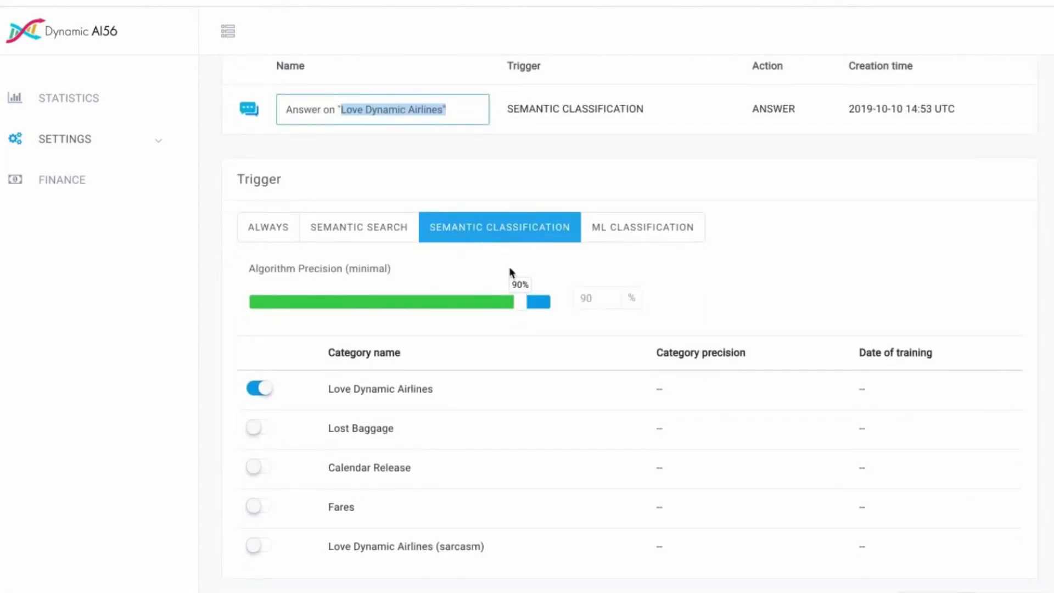
left_click_drag(522, 302, 536, 306)
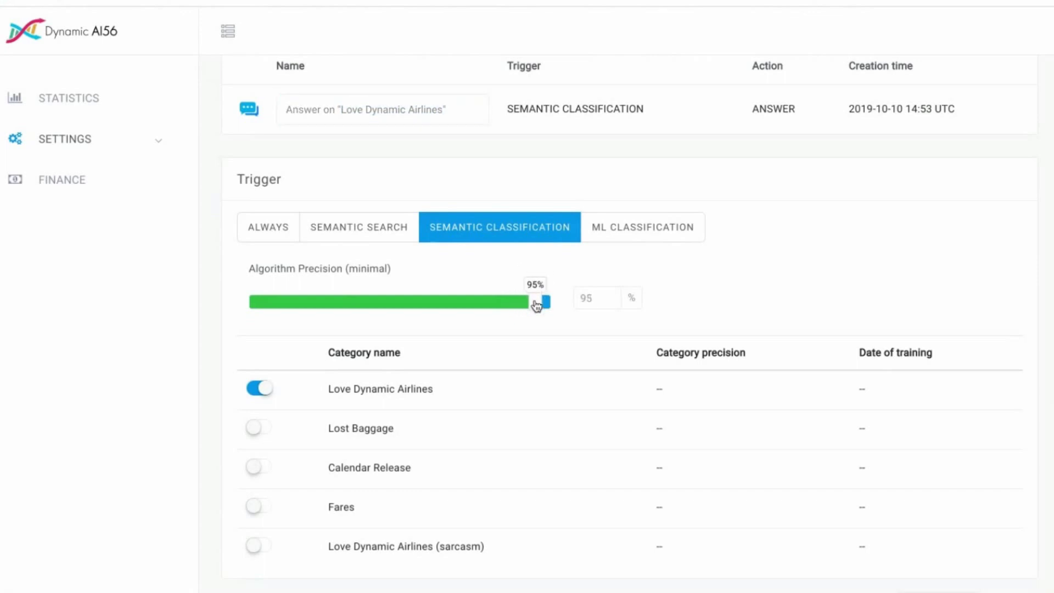
left_click_drag(537, 306, 507, 306)
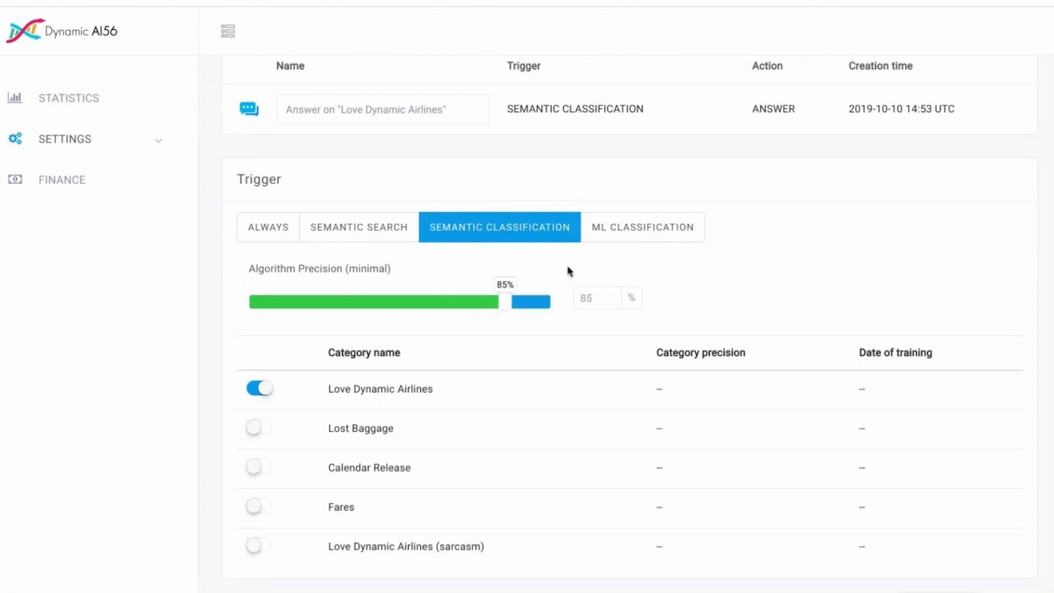
Step: Turn off the Love Dynamic Airlines category in the action's semantic classification trigger
scroll(570, 271, "down", 1)
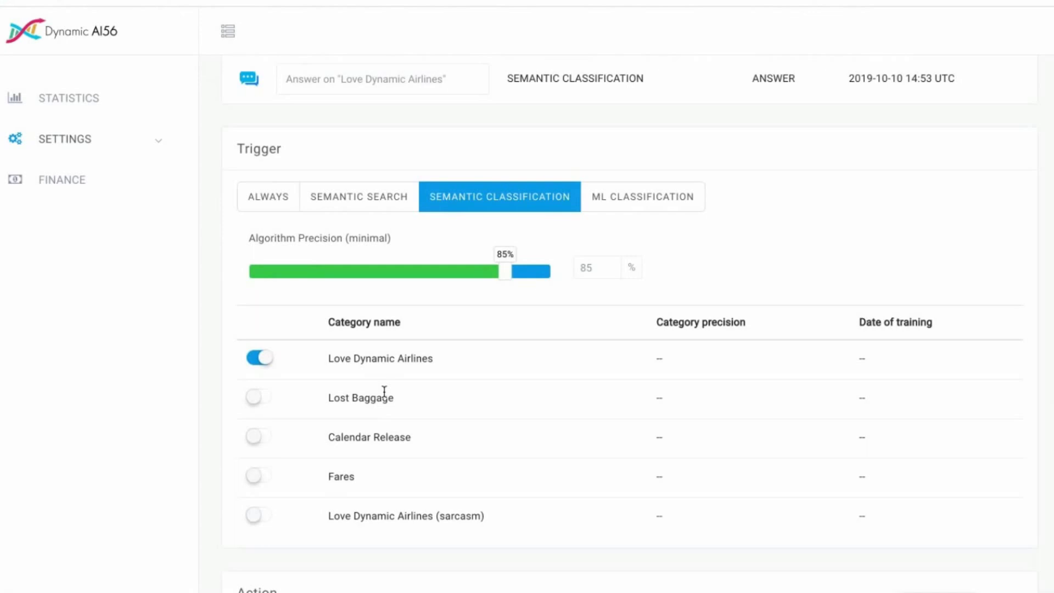
left_click(257, 360)
scroll(272, 336, "down", 2)
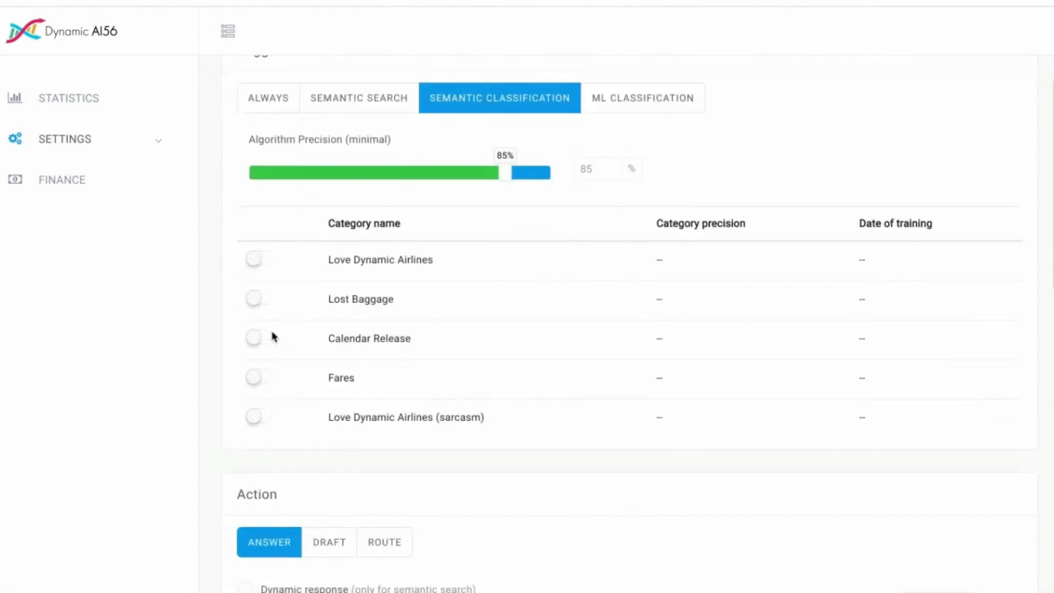
Step: Add the static response "Wish you Happy Halloween your Dynamic AIR team" to the action's answer list
scroll(273, 337, "down", 5)
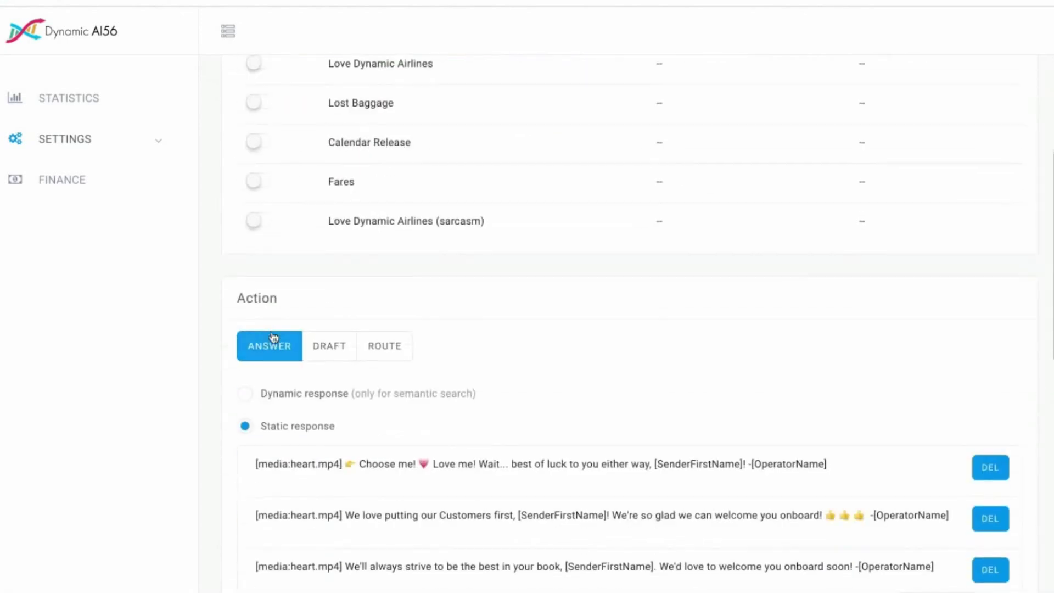
scroll(273, 336, "down", 1)
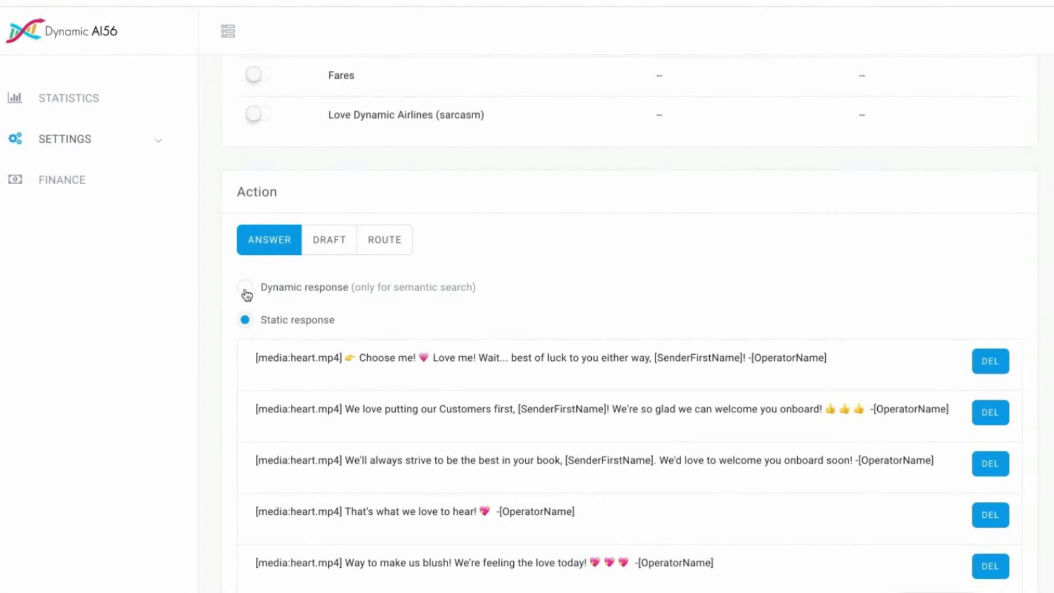
scroll(294, 395, "down", 3)
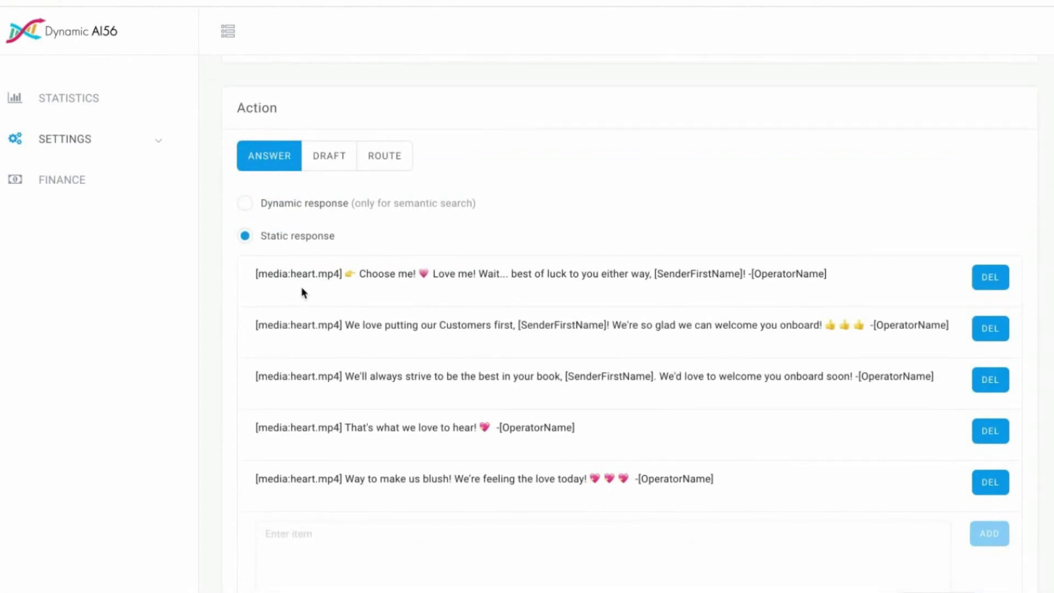
left_click(380, 273)
scroll(383, 514, "down", 2)
left_click(331, 435)
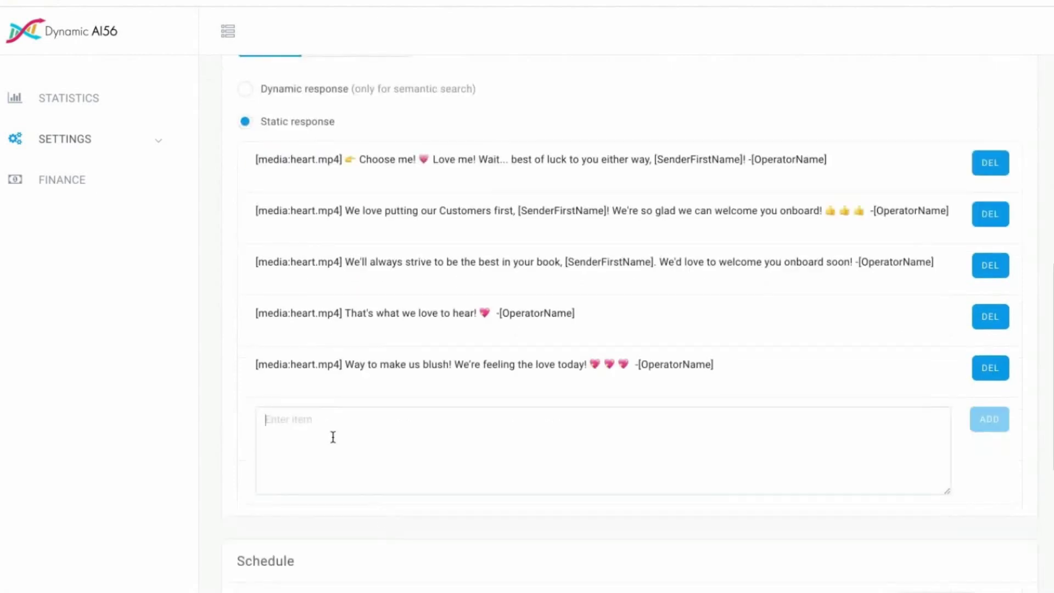
type("H")
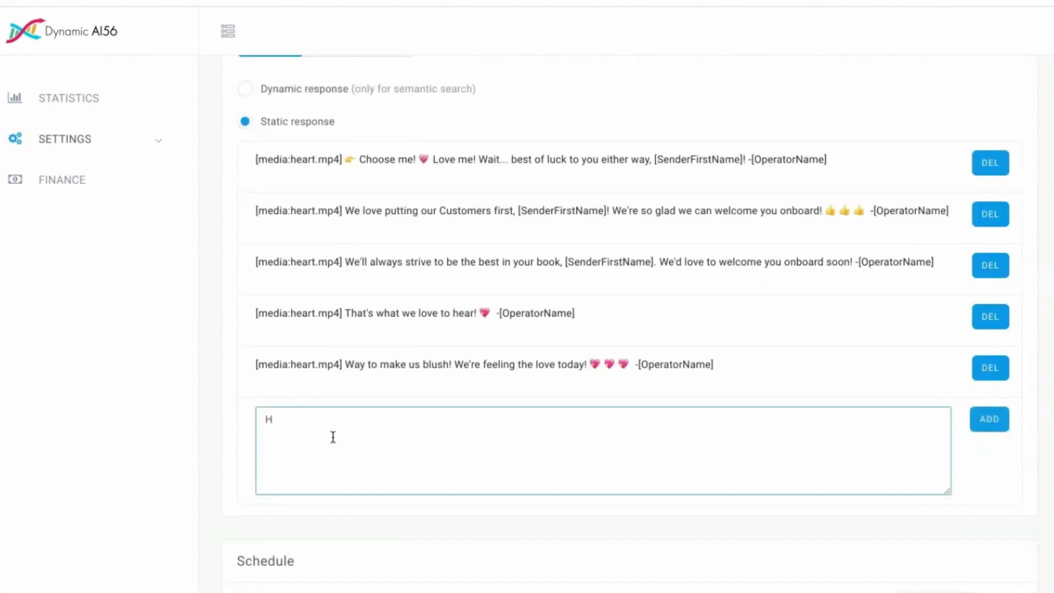
key("Return")
type("Wai")
key("BackSpace")
key("BackSpace")
key("BackSpace")
key("BackSpace")
key("BackSpace")
type("Wi")
key("BackSpace")
key("BackSpace")
type("Wish you Happy Halo")
key("BackSpace")
type("loween your")
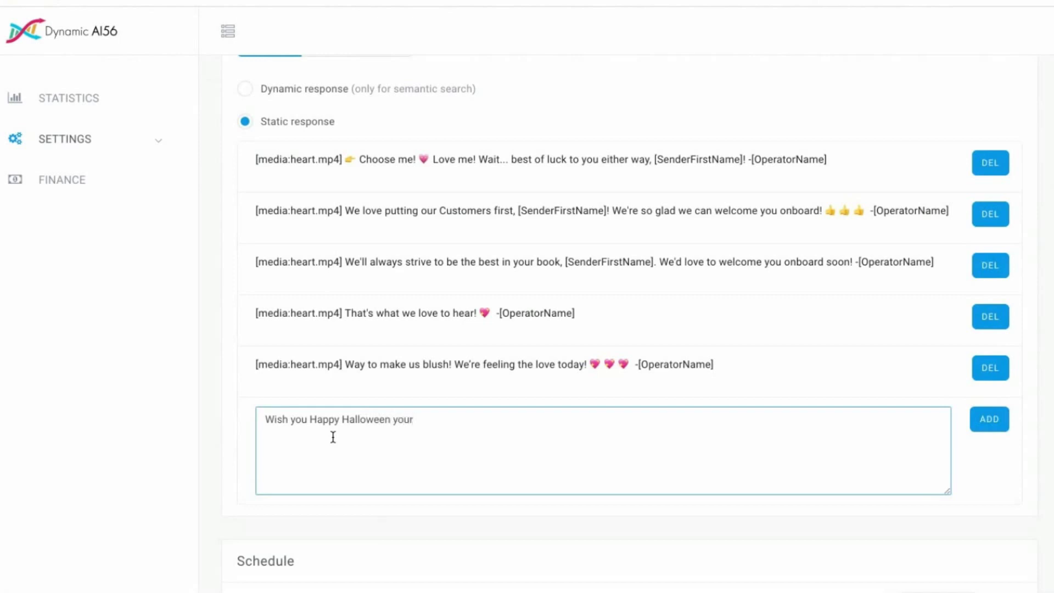
type(" Dnya")
key("BackSpace")
key("BackSpace")
key("BackSpace")
type("ynamic AIR team")
left_click(987, 424)
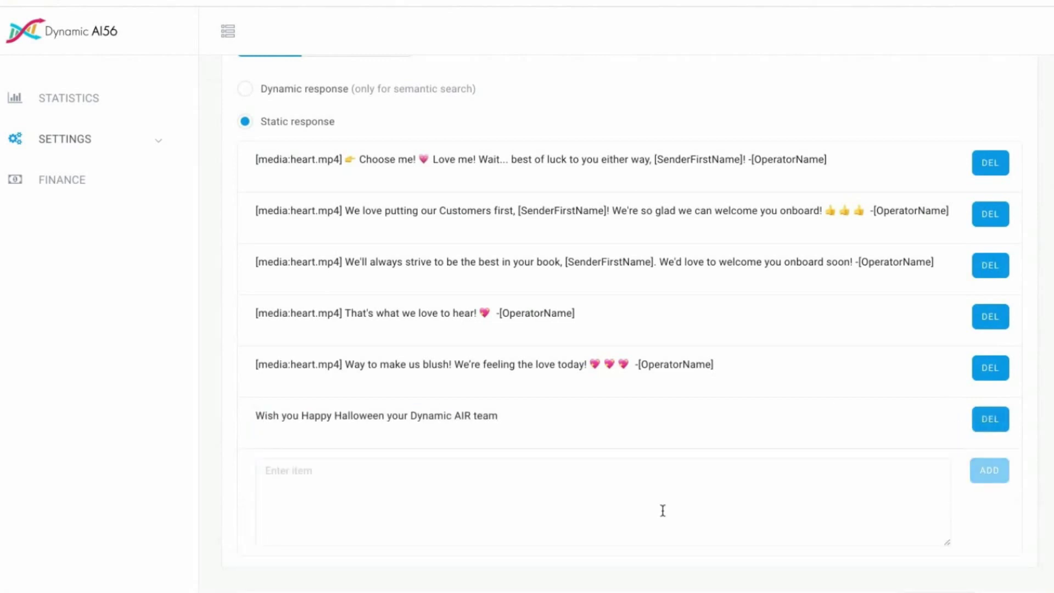
Step: Delete the Halloween greeting from the action's static responses
scroll(662, 510, "down", 1)
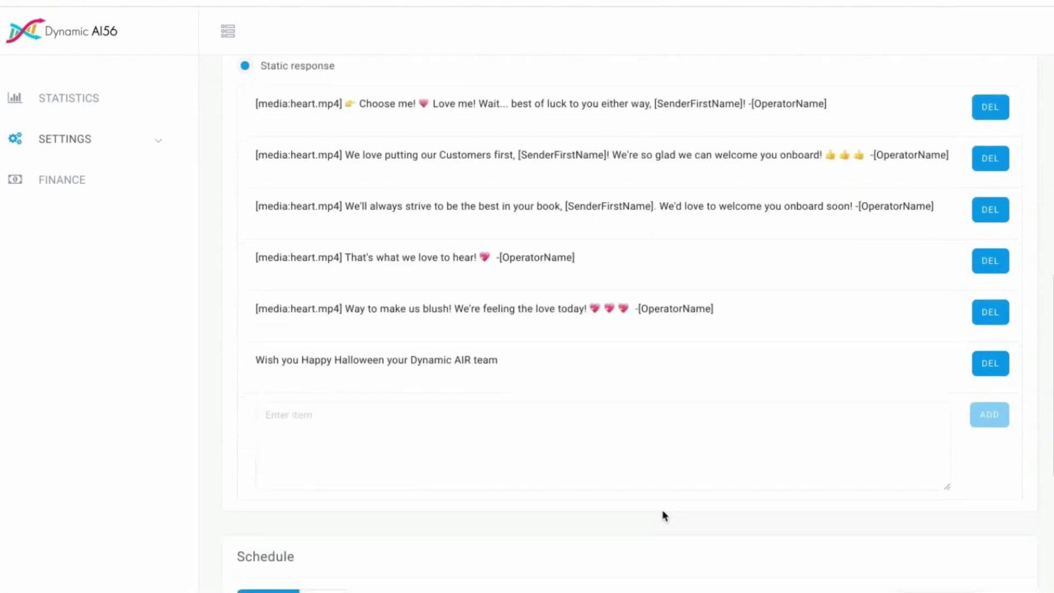
left_click(987, 365)
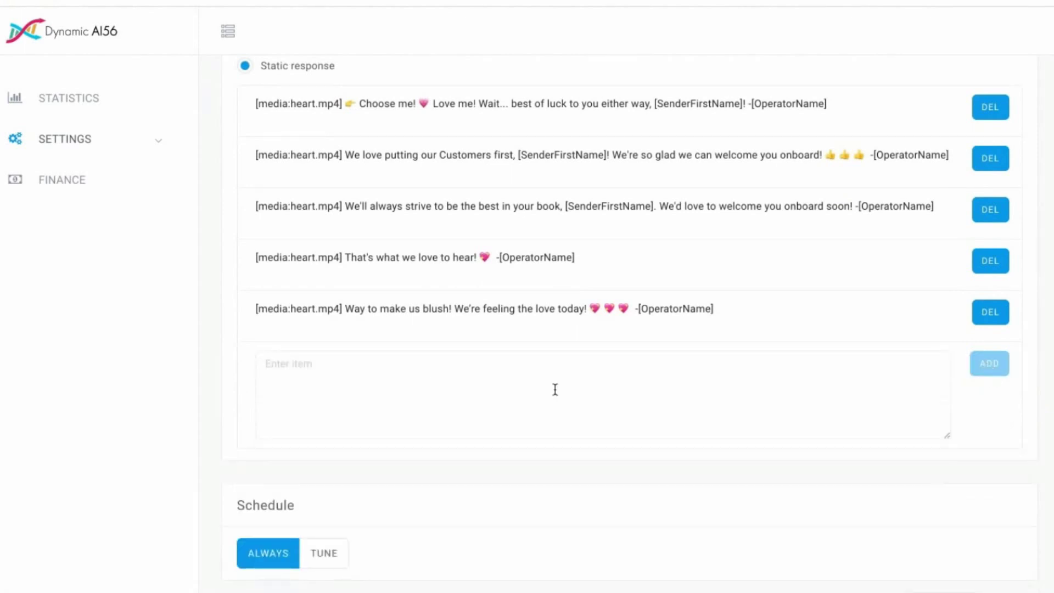
Step: Examine the action's remaining sections, including static responses, schedule, limits and the Answer, Draft and Route types
scroll(555, 389, "up", 5)
scroll(521, 404, "down", 6)
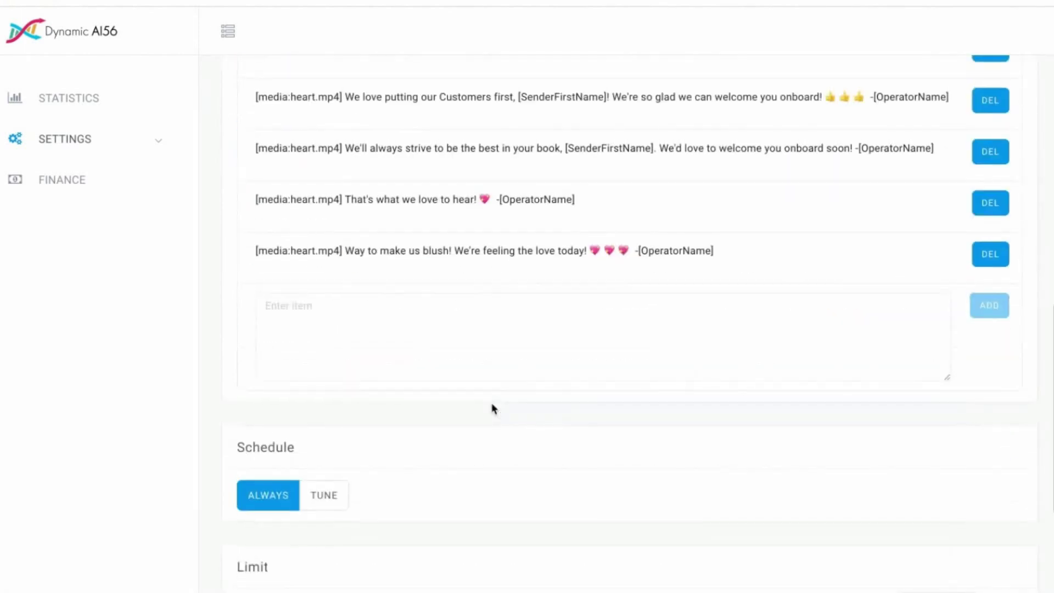
scroll(493, 408, "down", 3)
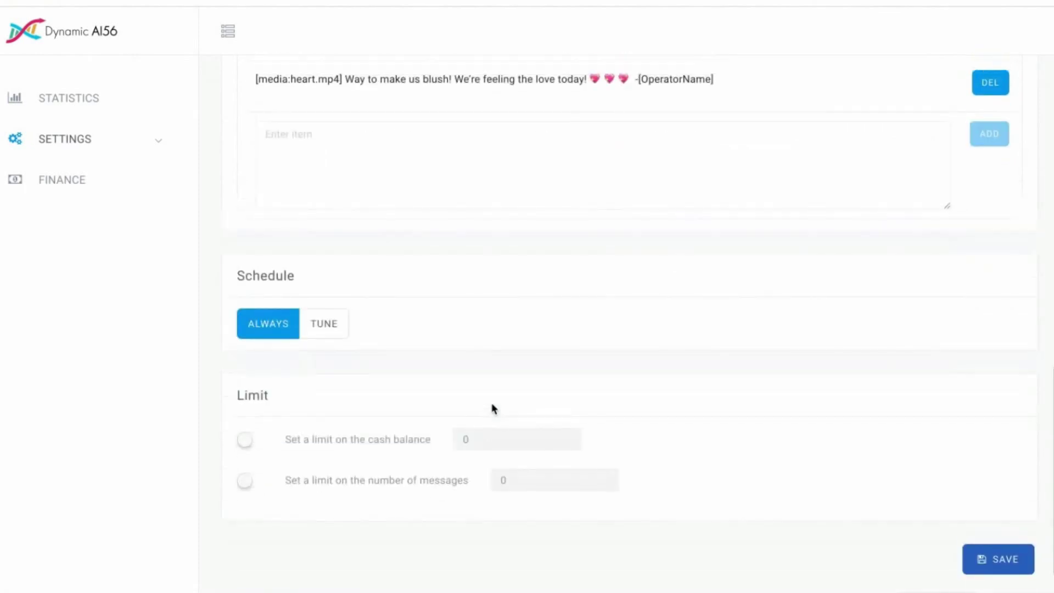
scroll(492, 406, "up", 6)
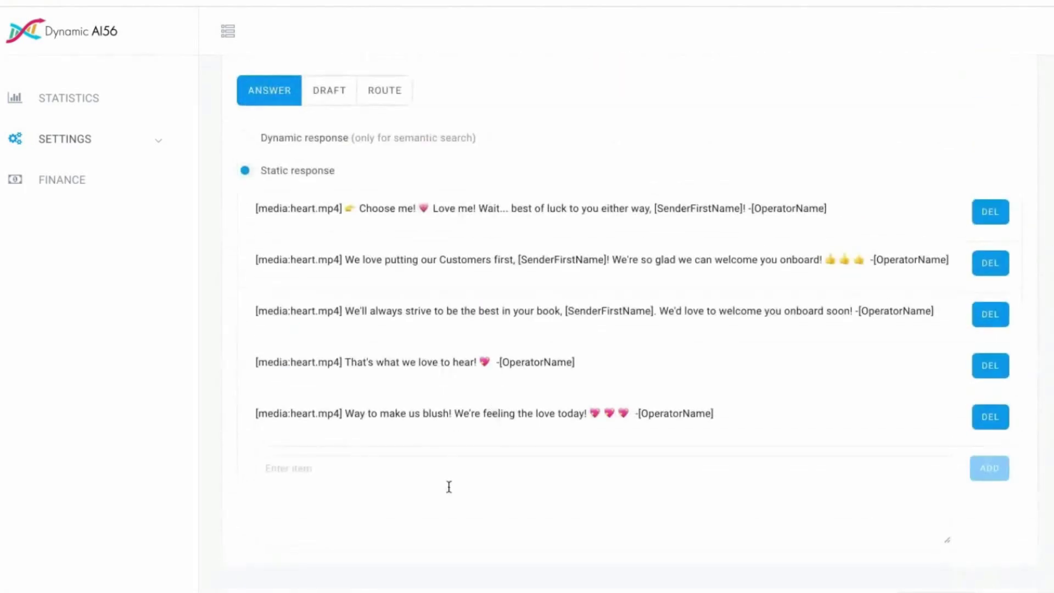
scroll(449, 486, "up", 4)
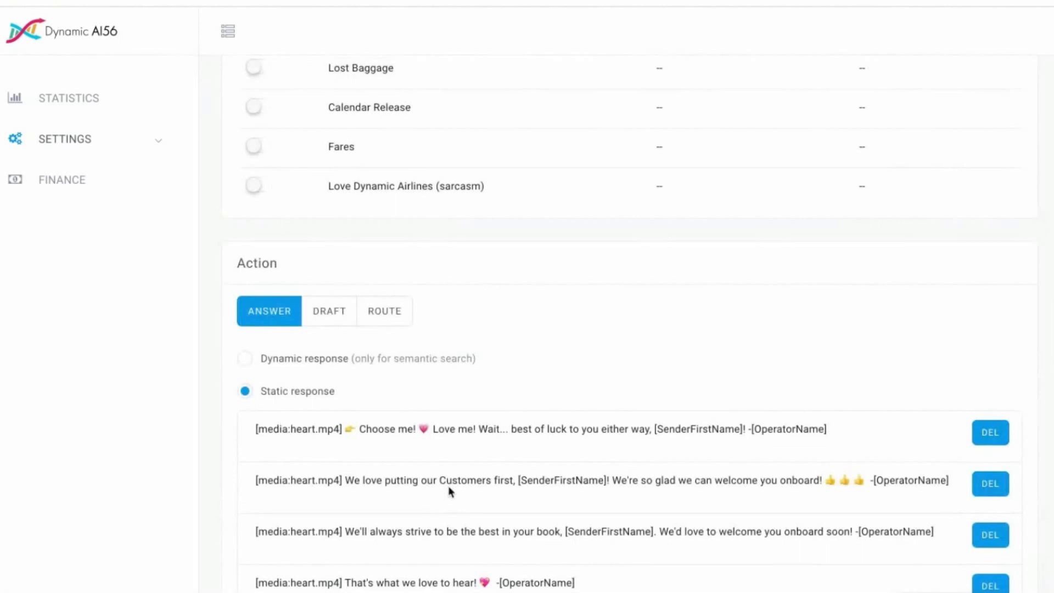
scroll(448, 487, "down", 8)
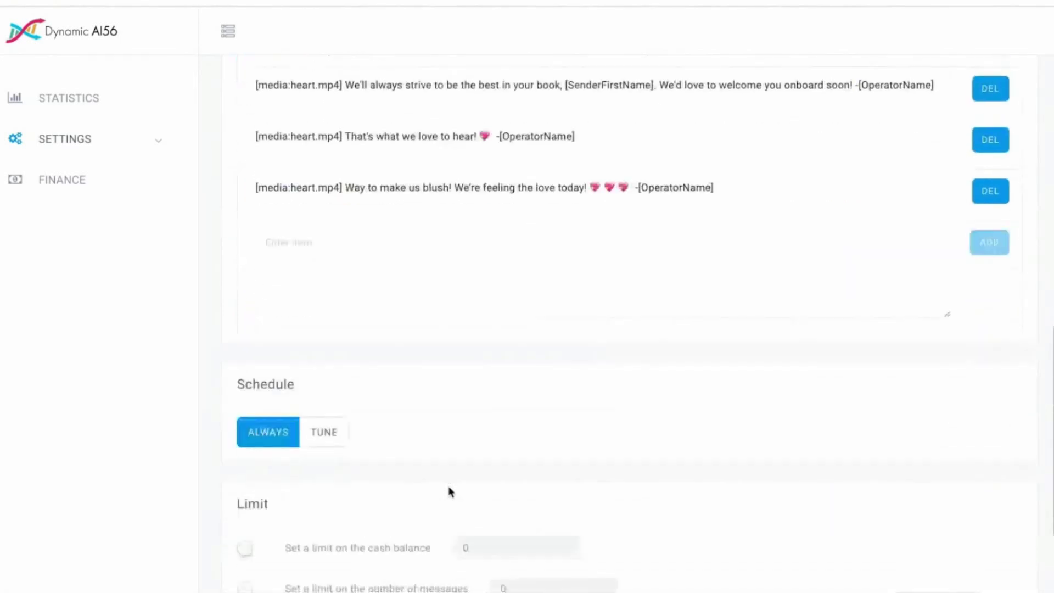
scroll(450, 490, "down", 1)
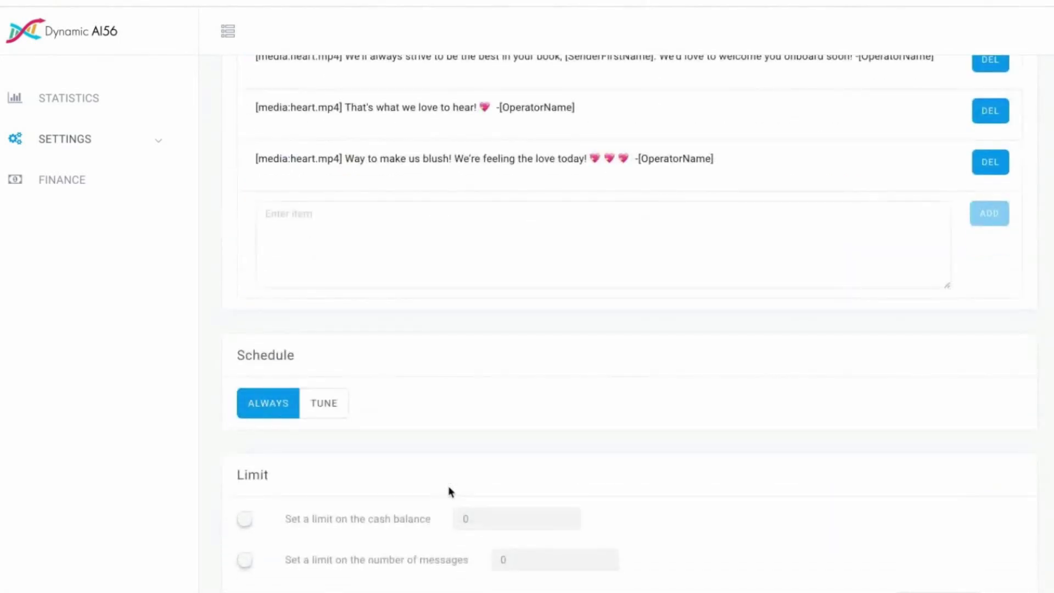
scroll(450, 491, "up", 1)
scroll(335, 443, "up", 2)
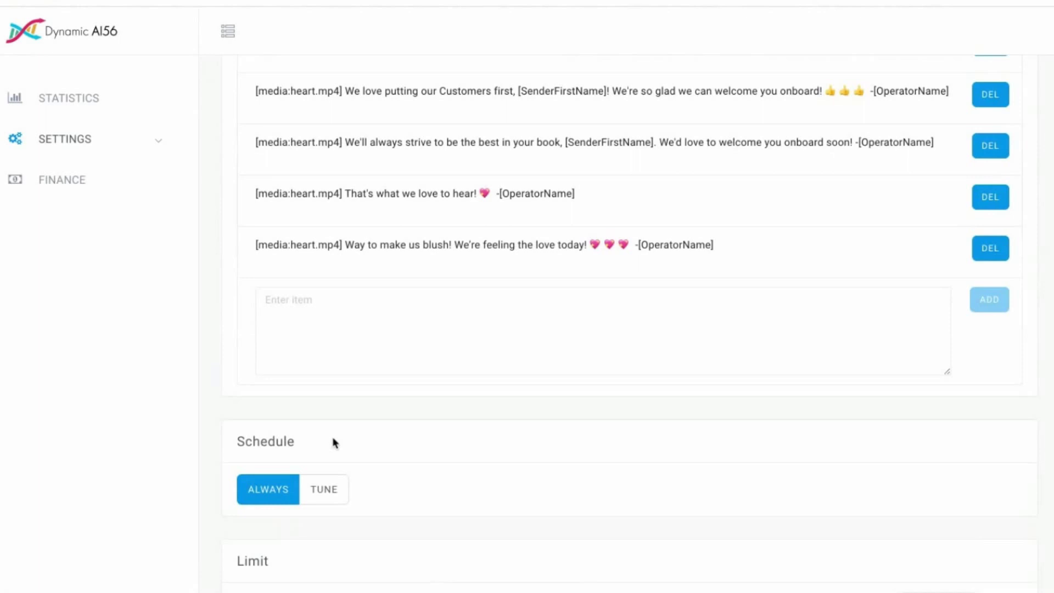
scroll(335, 442, "up", 8)
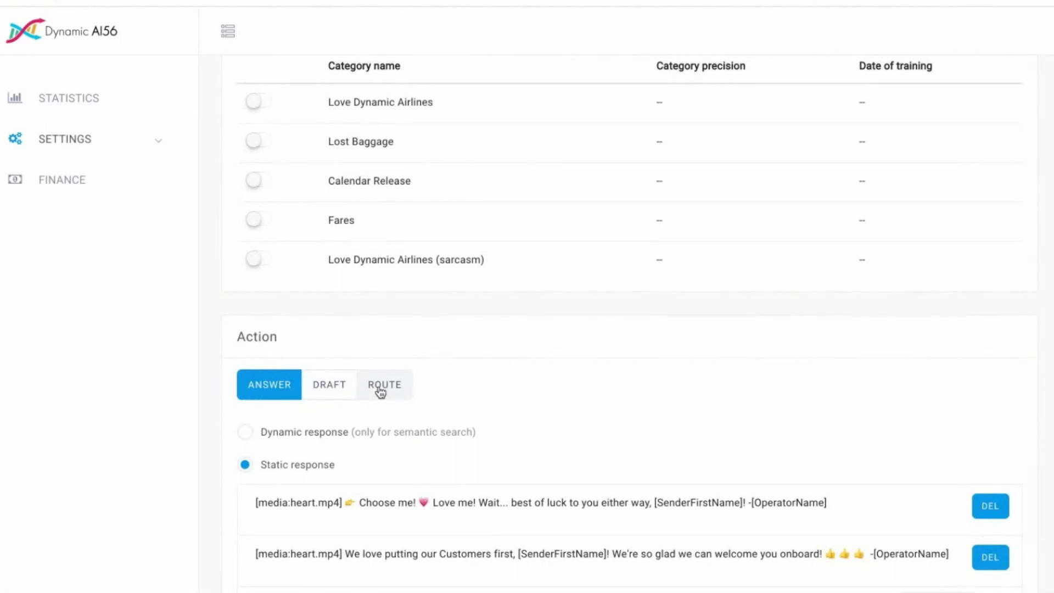
Step: Open the list of rules and switch the Twitter channel's rule off and back on
left_click(70, 141)
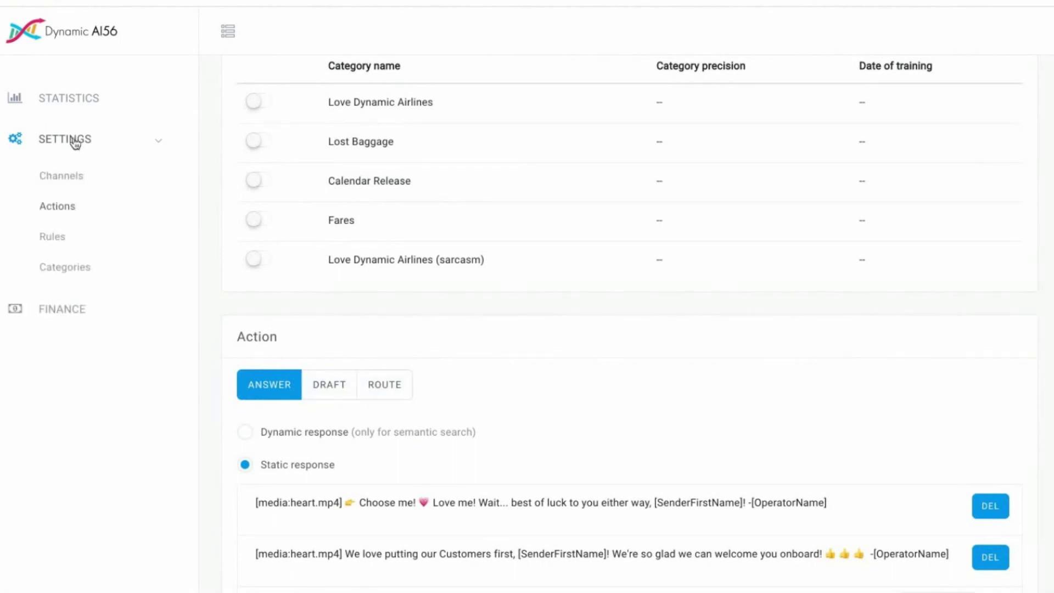
left_click(67, 239)
scroll(419, 275, "up", 6)
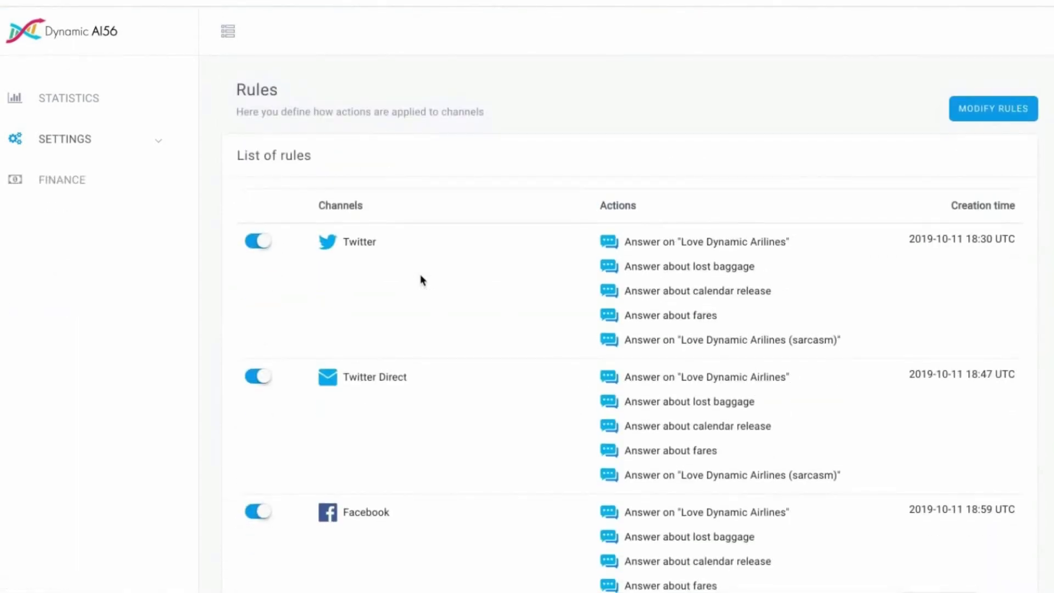
left_click(253, 245)
left_click(257, 243)
Step: Review the actions assigned to the Twitter Direct, Facebook and Facebook Messenger channels in the rules list
scroll(267, 305, "down", 2)
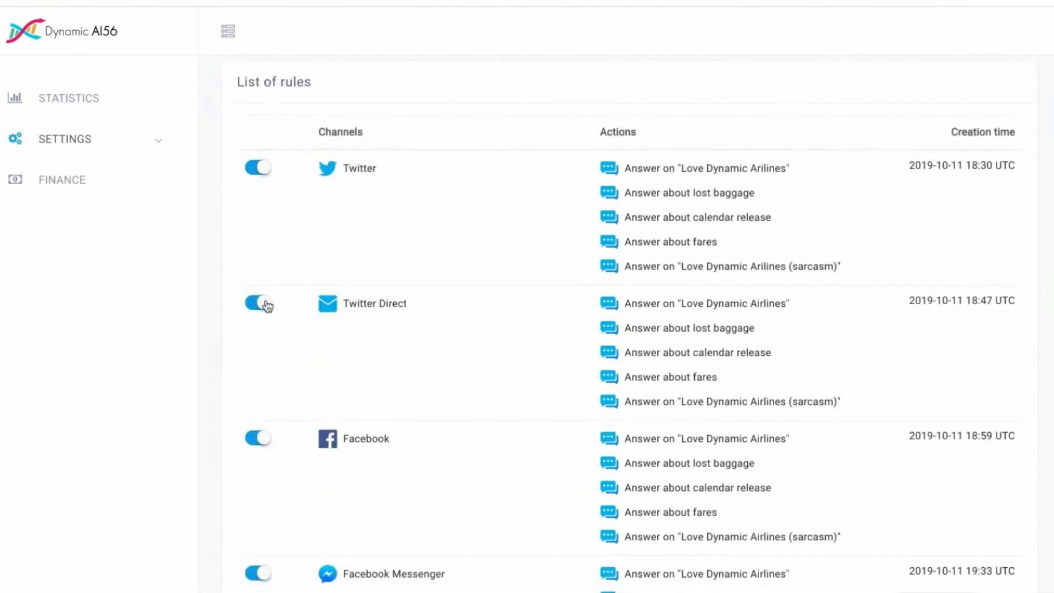
scroll(267, 305, "down", 1)
scroll(267, 305, "down", 8)
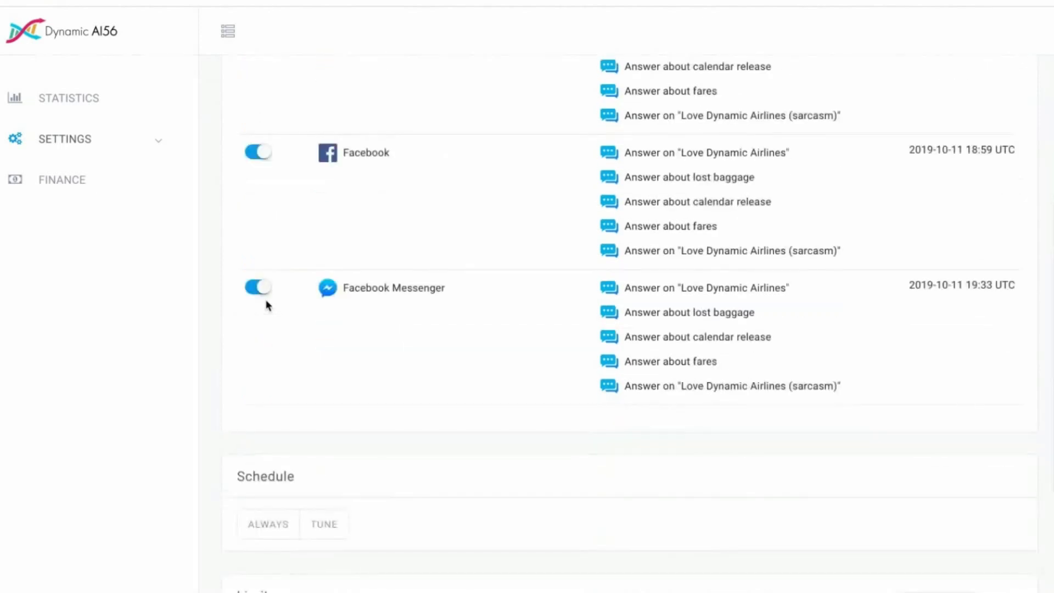
scroll(267, 305, "up", 10)
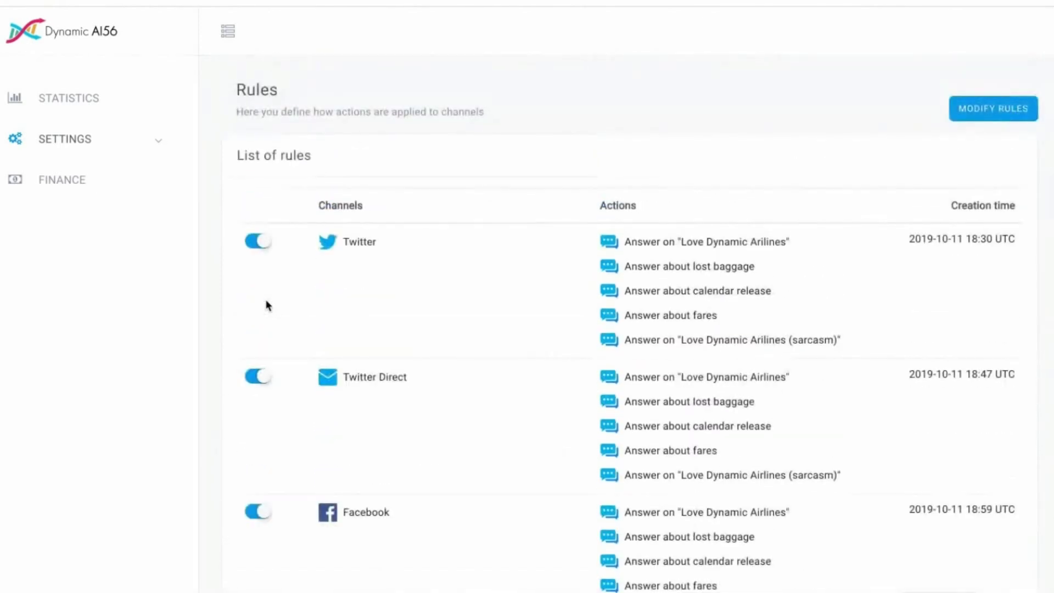
Step: Open the Love Dynamic Airlines category for editing from the categories list
left_click(65, 138)
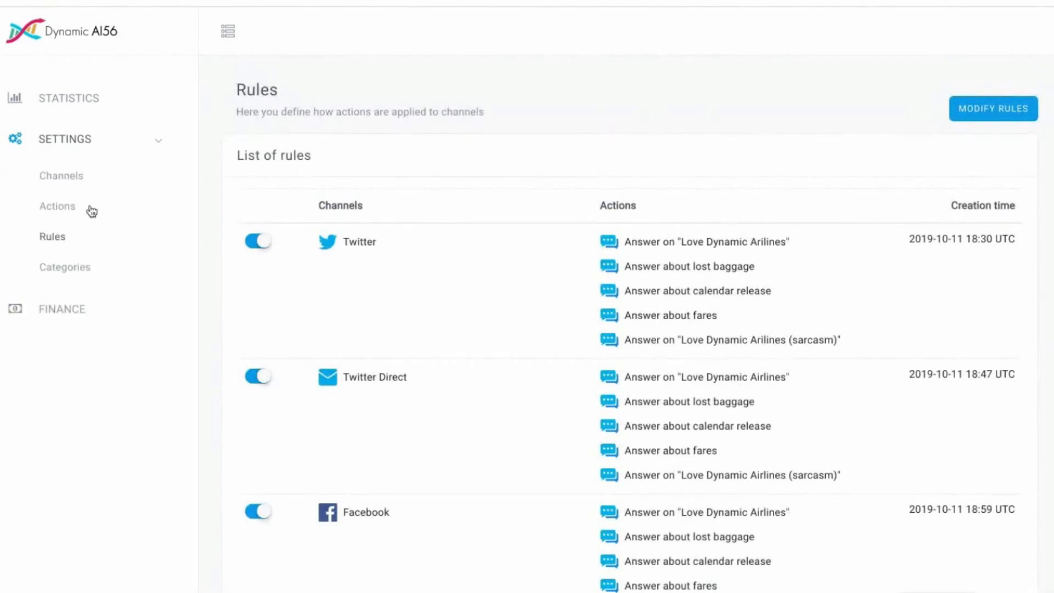
left_click(64, 269)
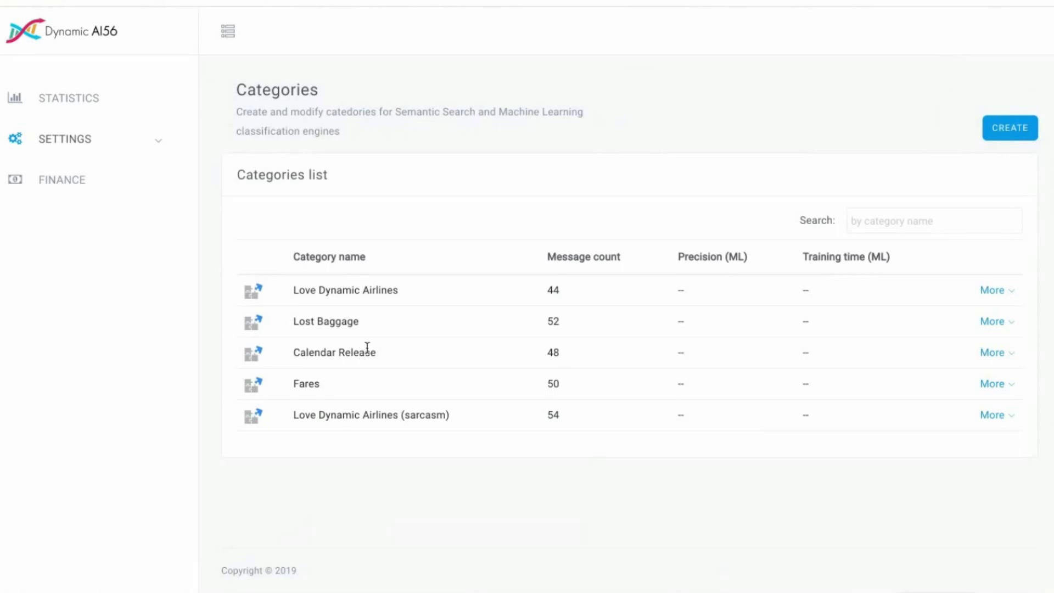
left_click(1008, 291)
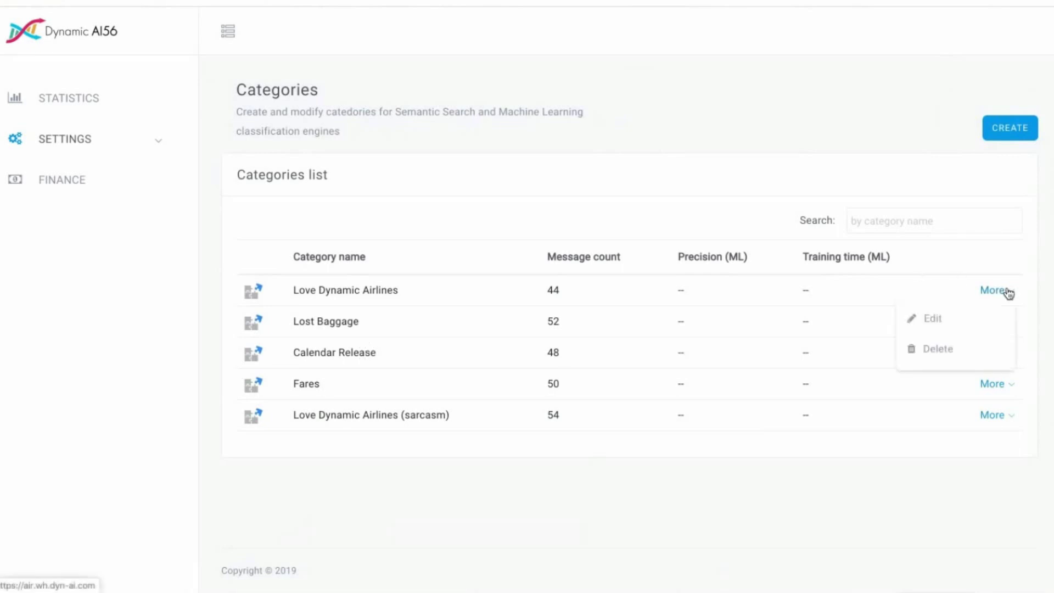
left_click(931, 317)
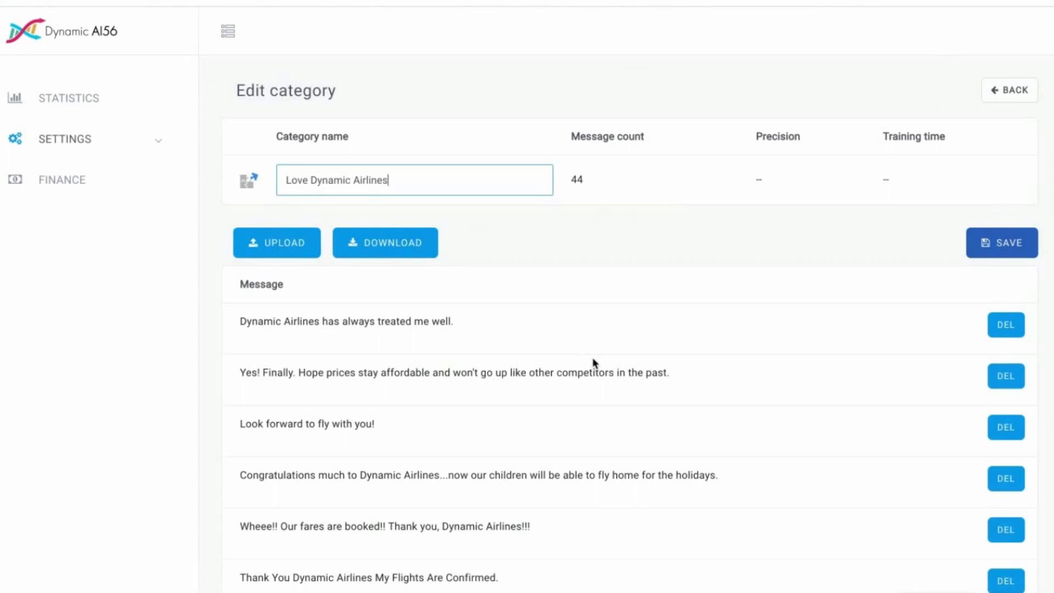
Step: View the file picker for uploading category messages, cancel it and look through the category's message list
left_click(267, 244)
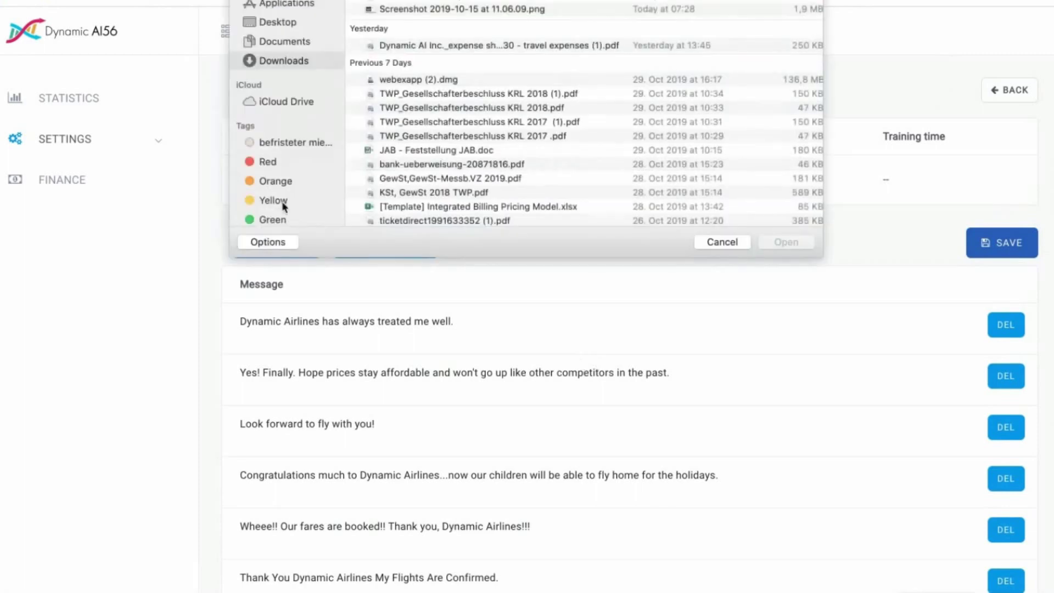
left_click(714, 242)
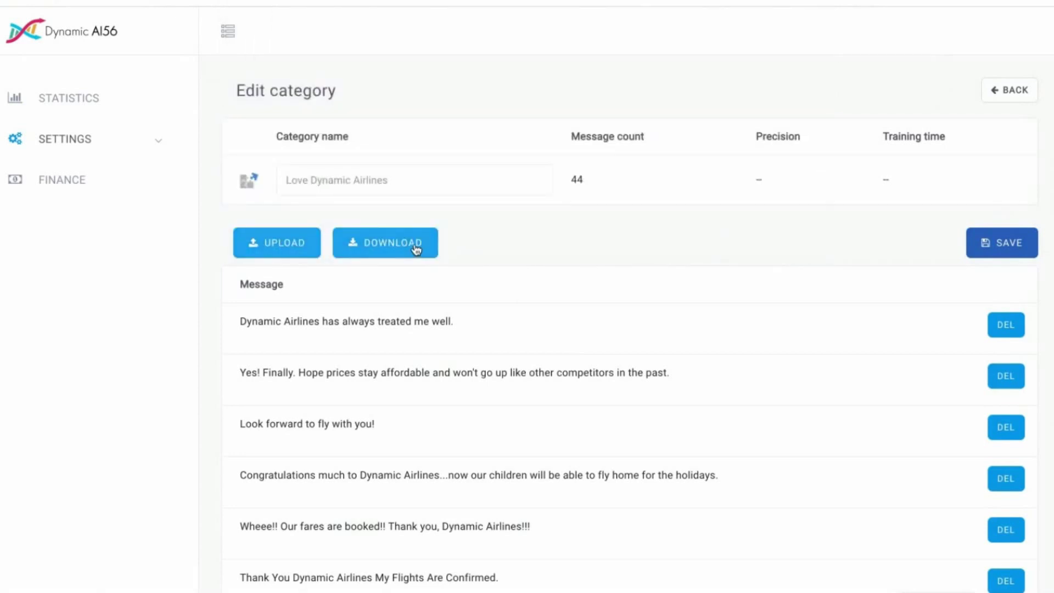
scroll(520, 333, "down", 5)
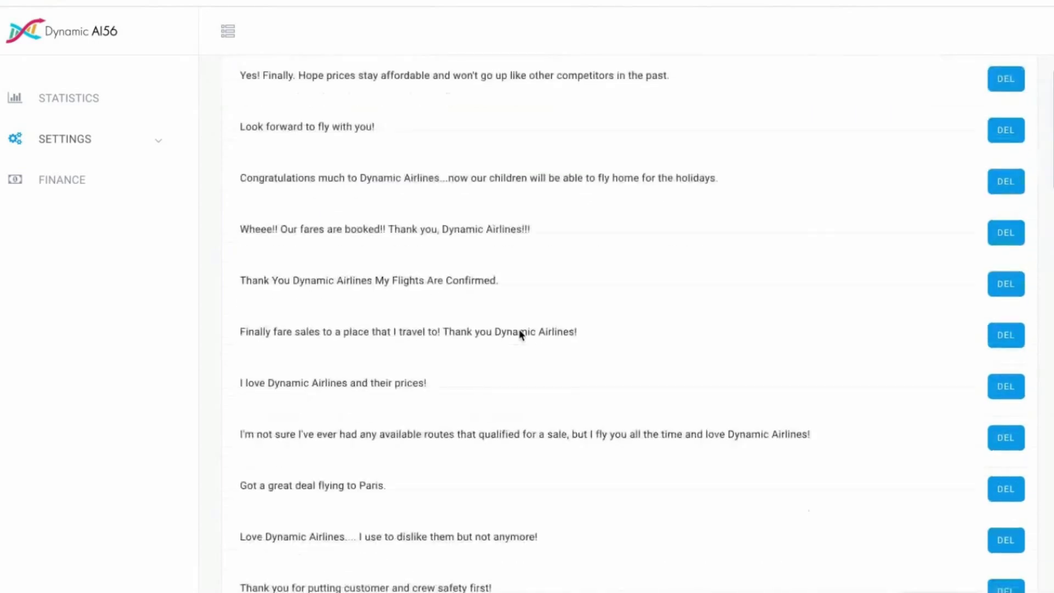
scroll(519, 329, "down", 8)
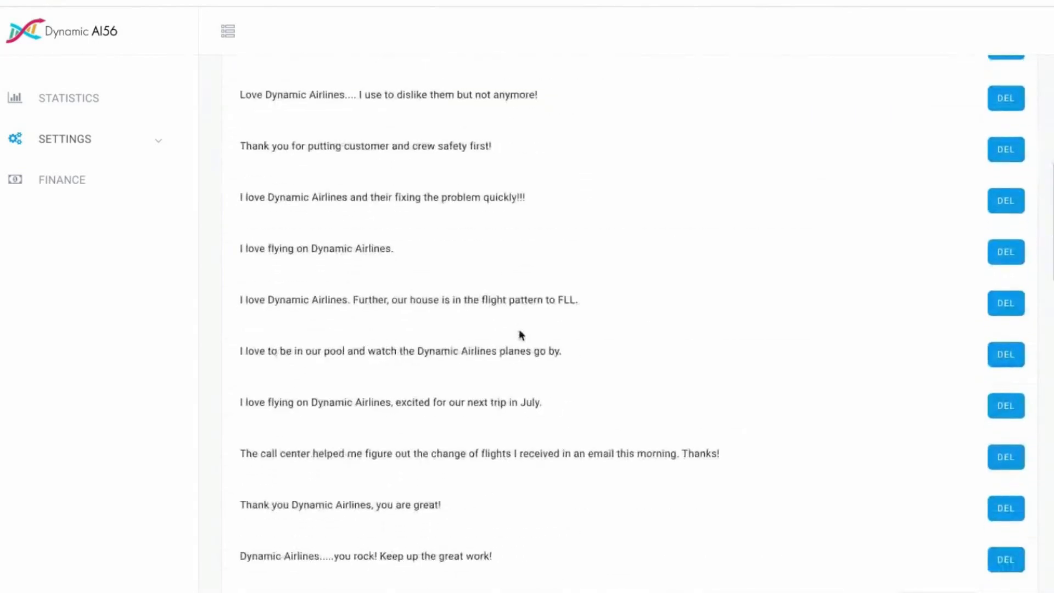
scroll(521, 335, "down", 4)
scroll(521, 335, "up", 17)
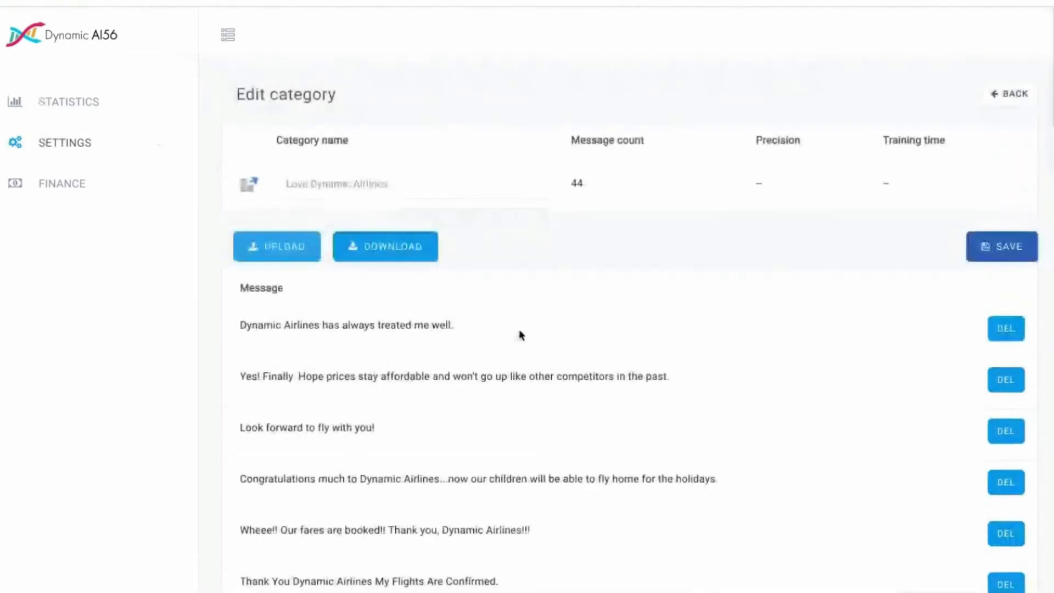
left_click(55, 137)
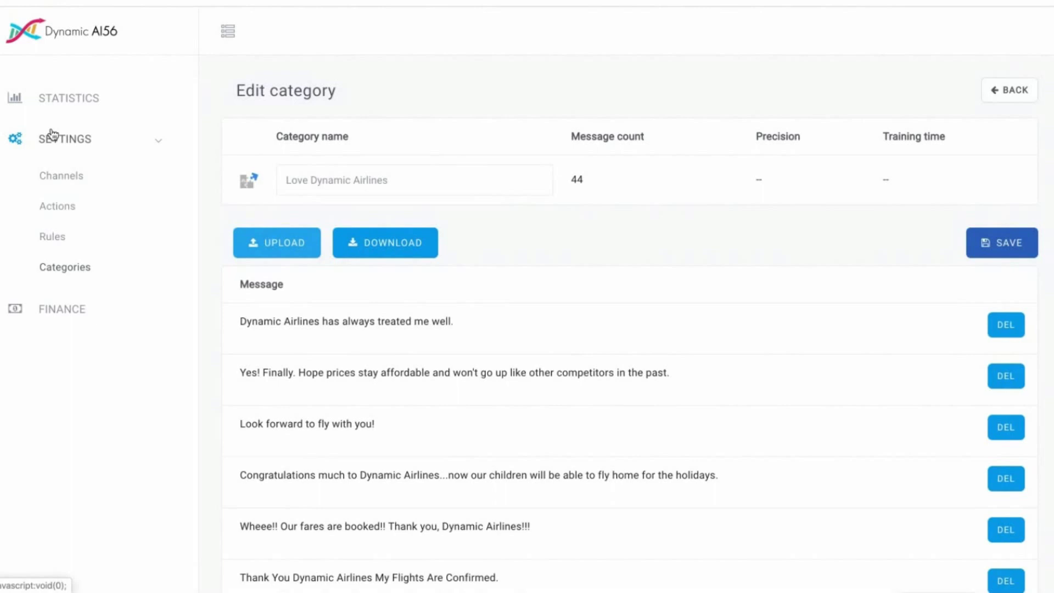
left_click(53, 134)
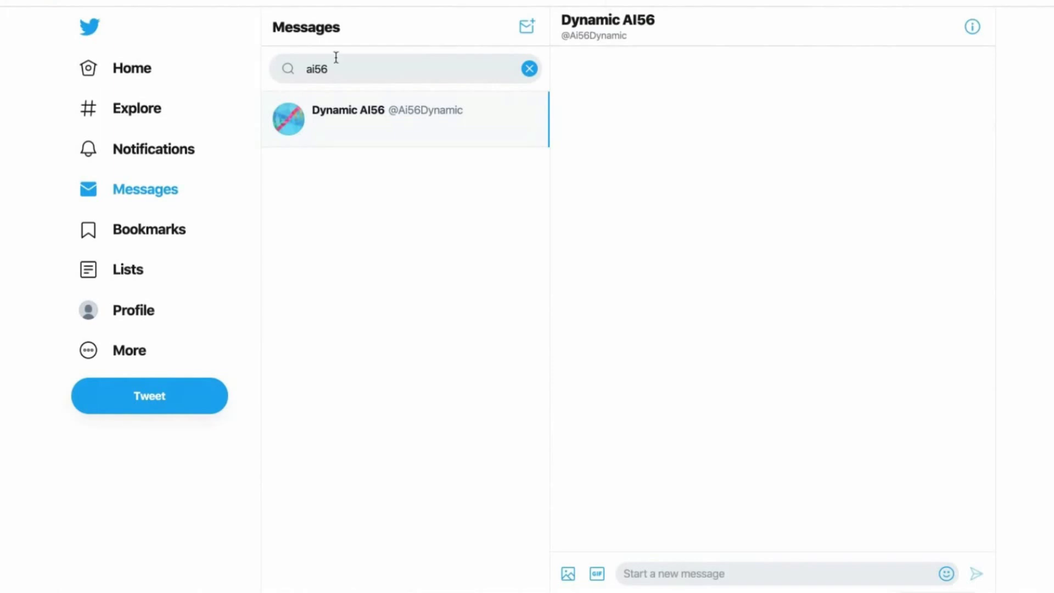
Step: Clear the people search in Twitter's messages and open the home timeline
left_click(528, 69)
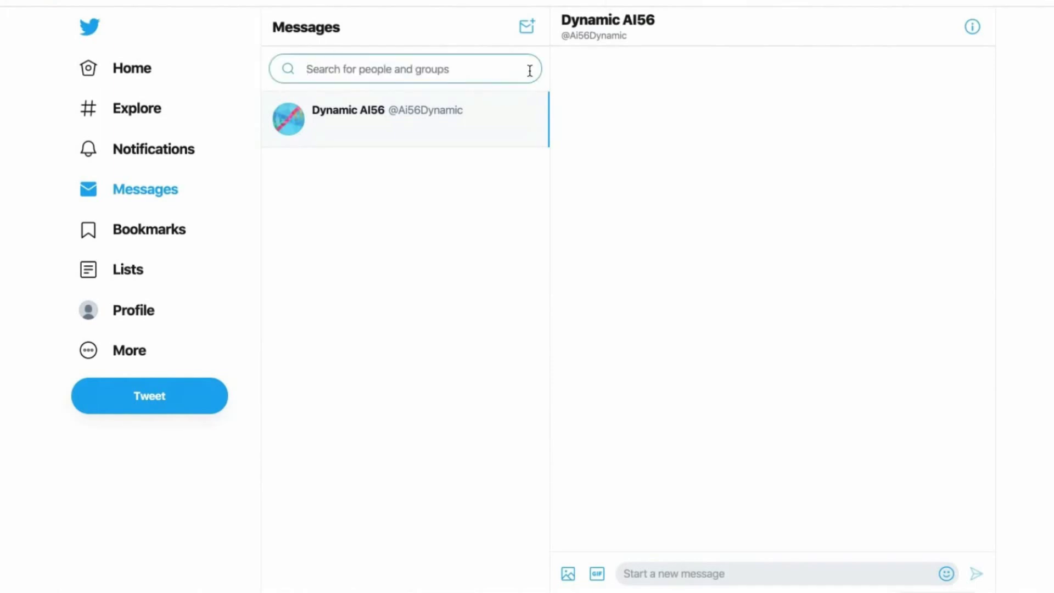
left_click(114, 66)
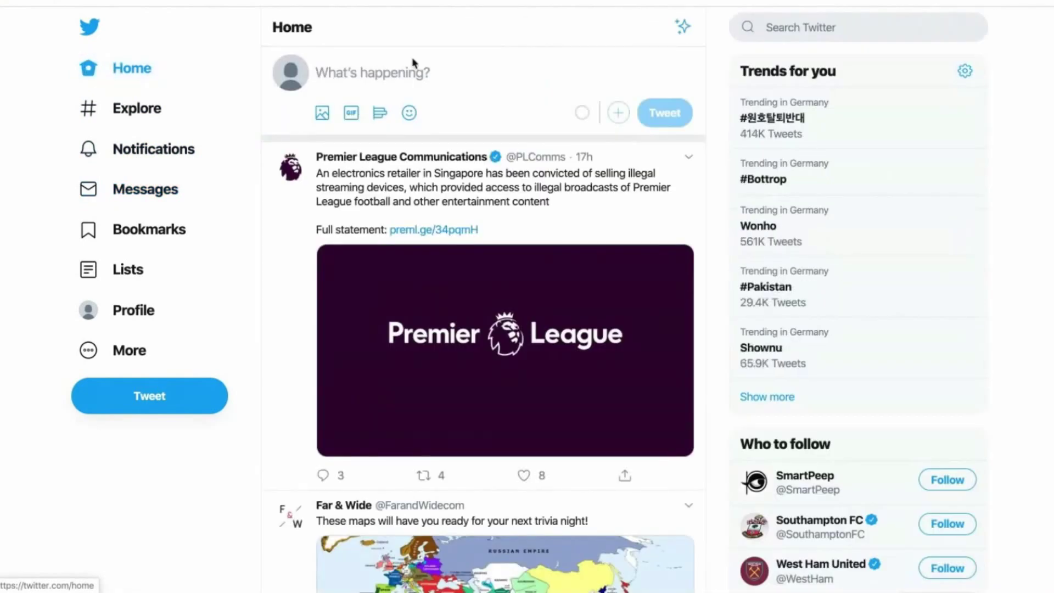
Step: Search Twitter for the recent query dynamicai56 and find Dynamic AI56's Oct 10 tweet about 64% cost saving
left_click(767, 26)
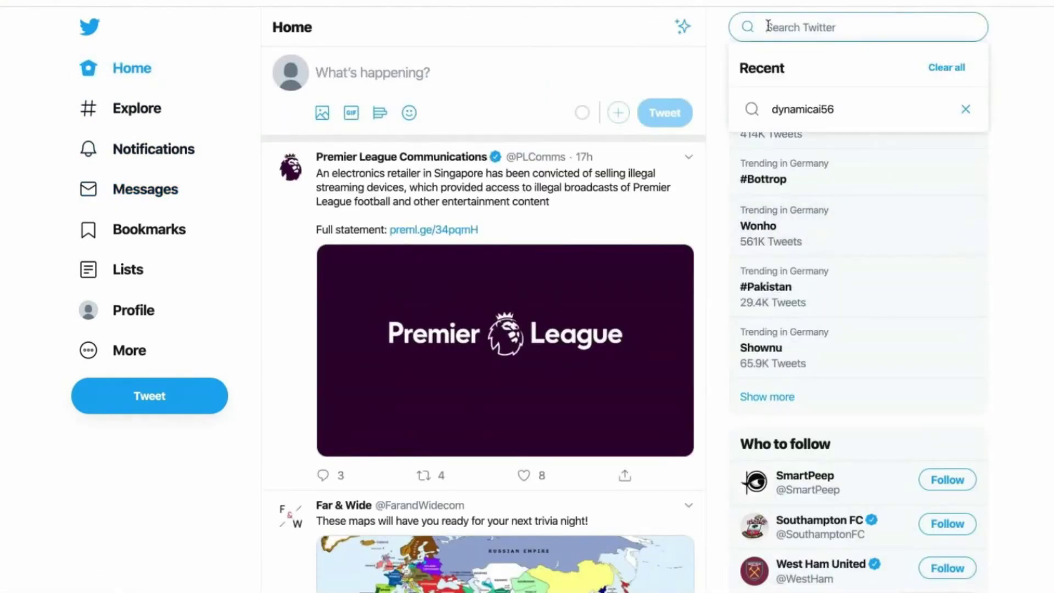
left_click(795, 113)
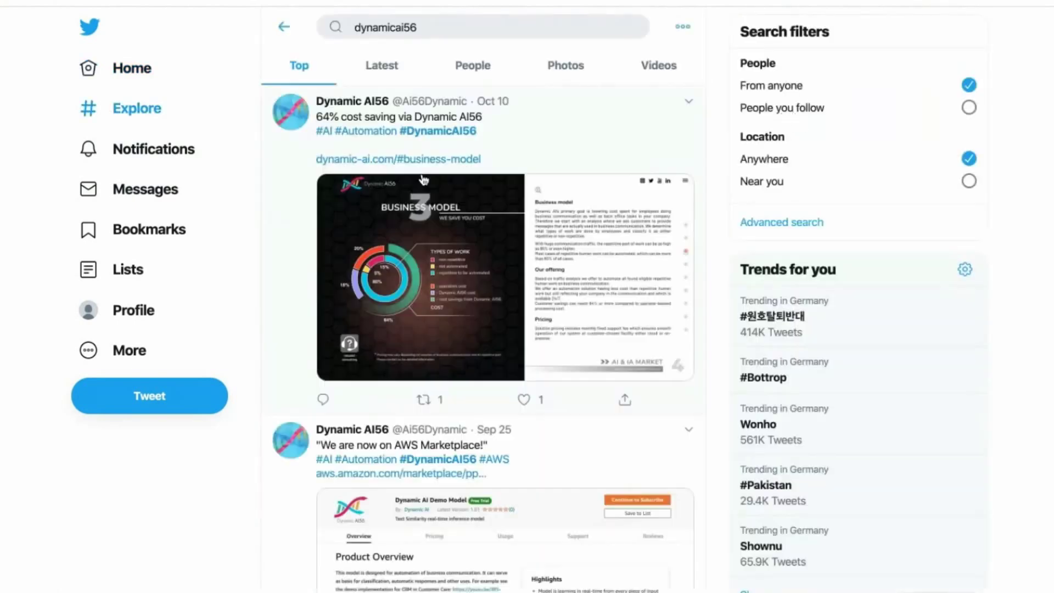
scroll(333, 406, "down", 1)
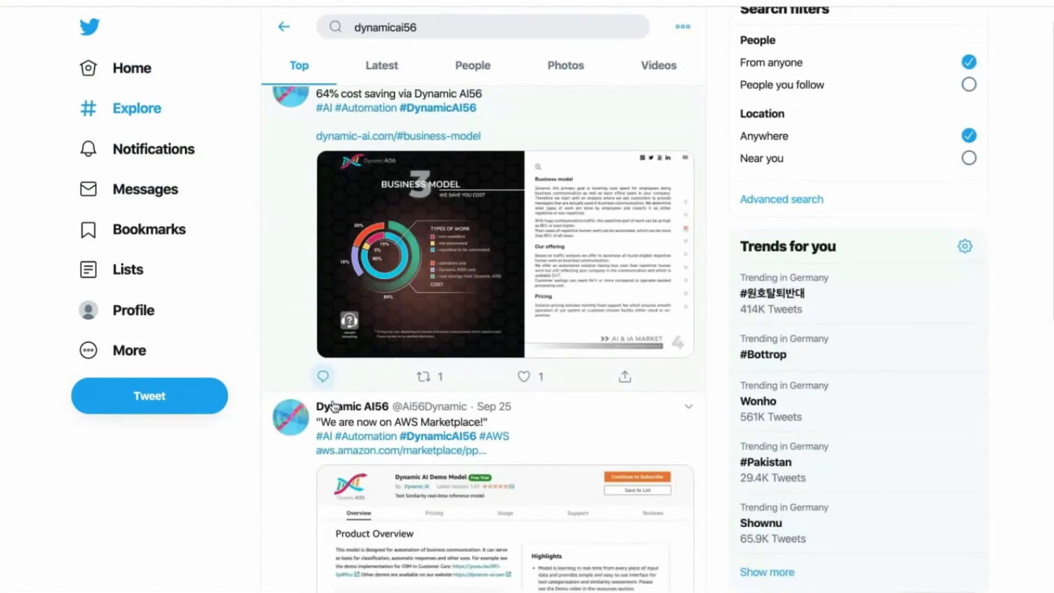
Step: Compose a reply to Dynamic AI56's Oct 10 tweet reading "I love Dynamic AIR" followed by the grinning face emoji
left_click(323, 358)
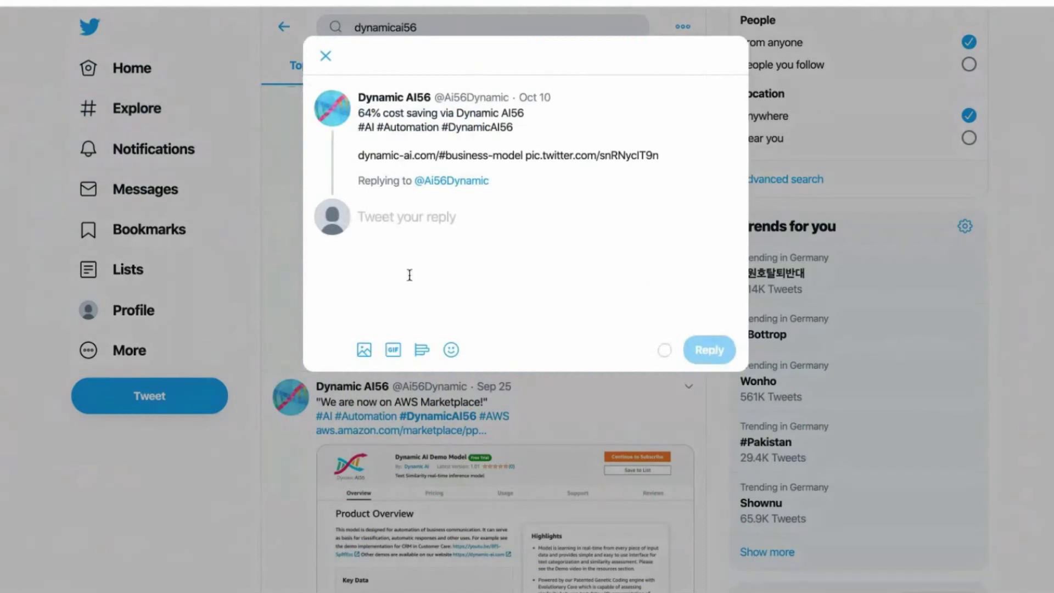
type("I lo")
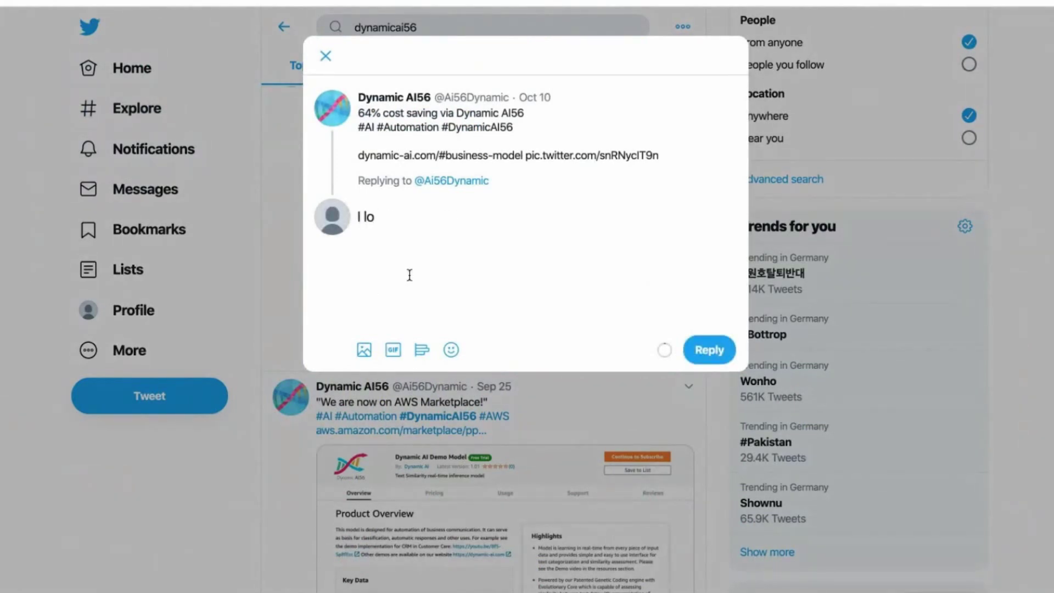
type("ve Dynamic AI")
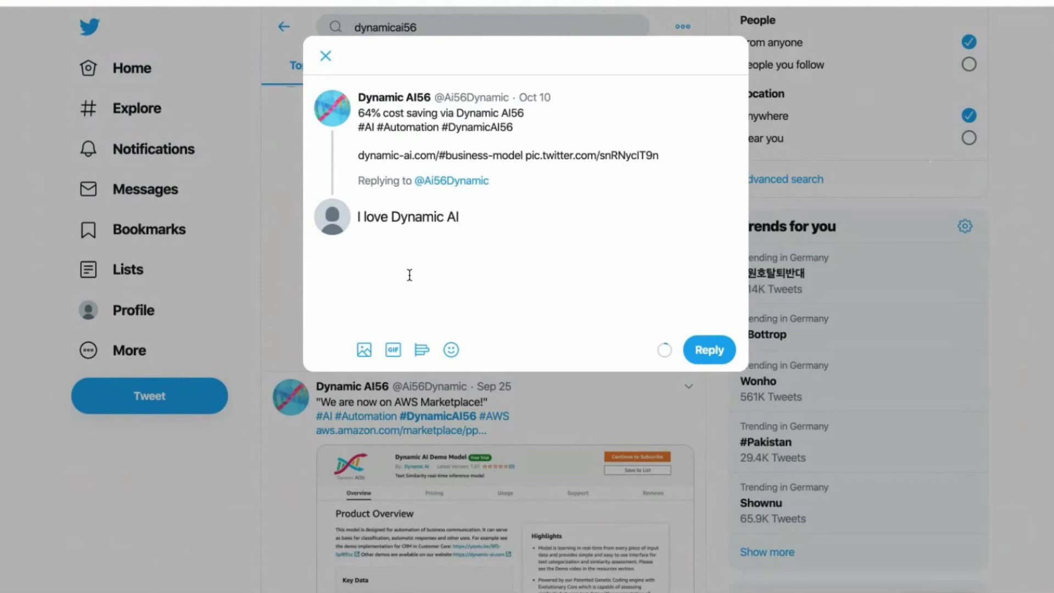
type("R")
left_click(451, 350)
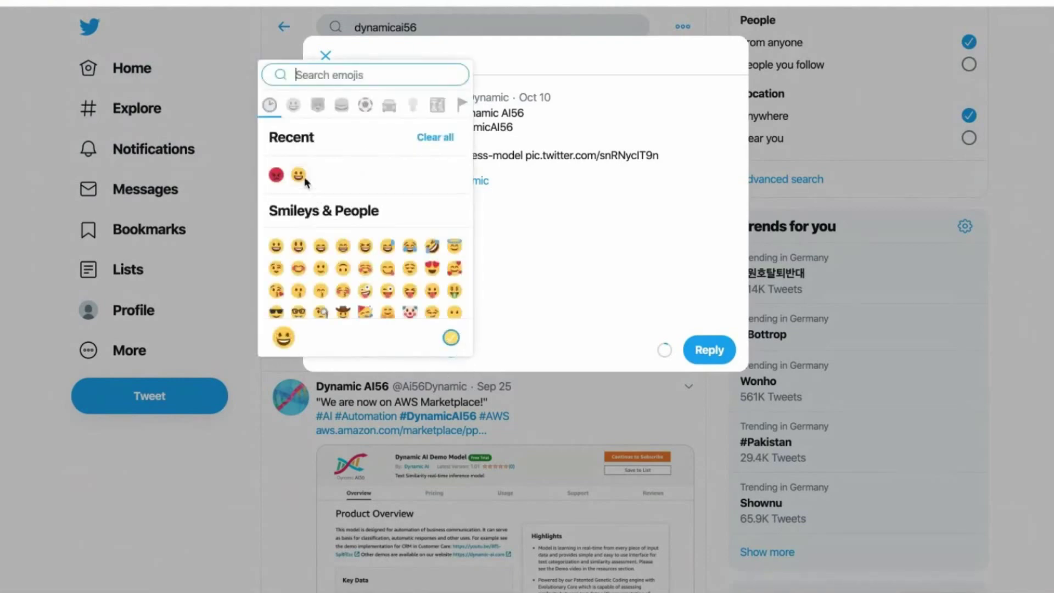
left_click(298, 175)
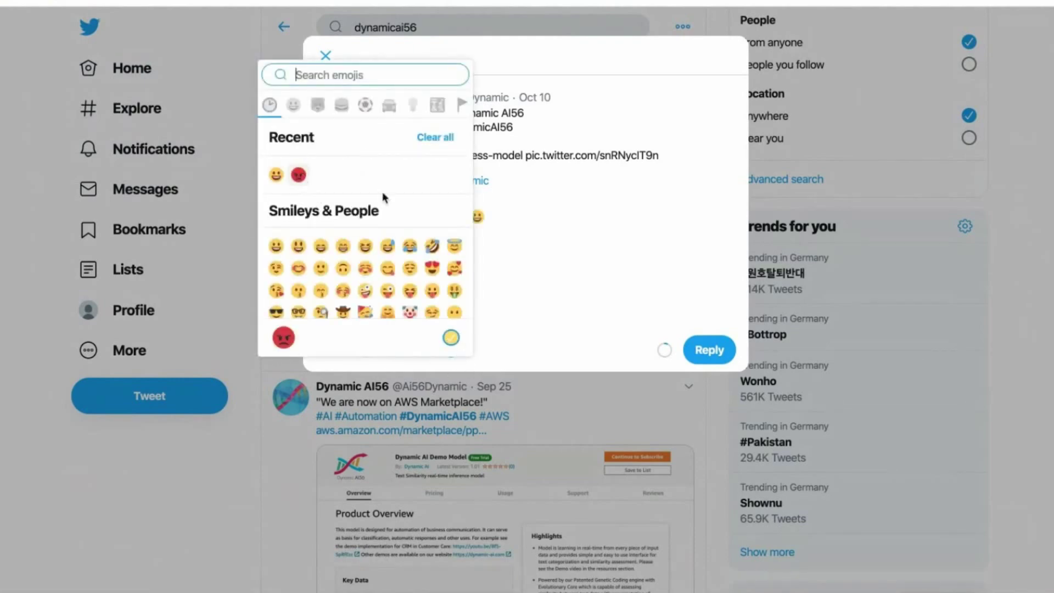
left_click(606, 292)
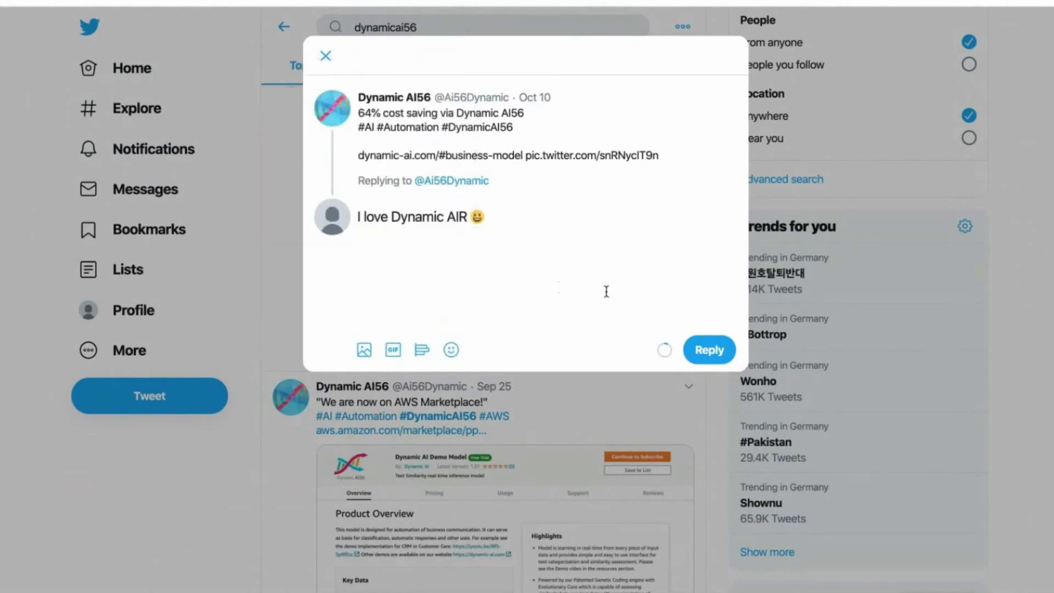
Step: Misspell "love" as "lofe" in the reply and send it
left_click(380, 216)
key("BackSpace")
type("f")
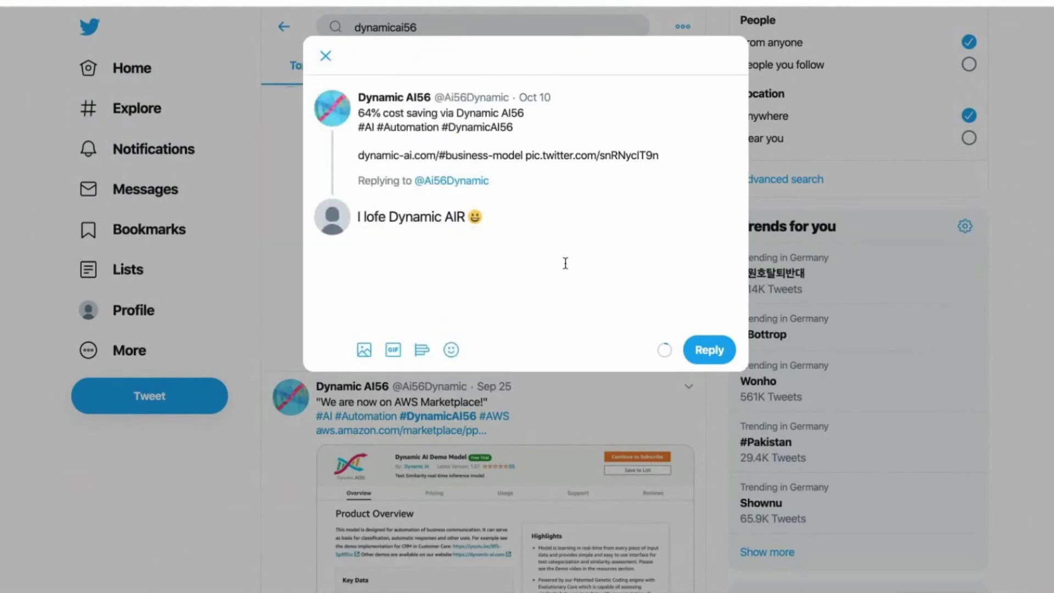
left_click(702, 351)
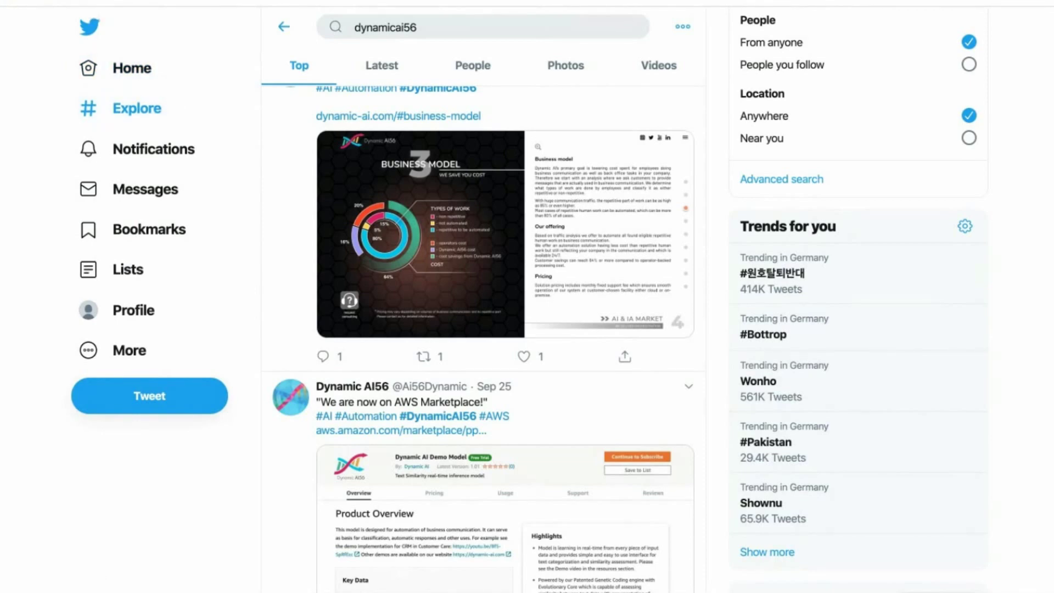
Step: Reload the page, open Dynamic AI56's answer from the notifications and read through the thread
key("F5")
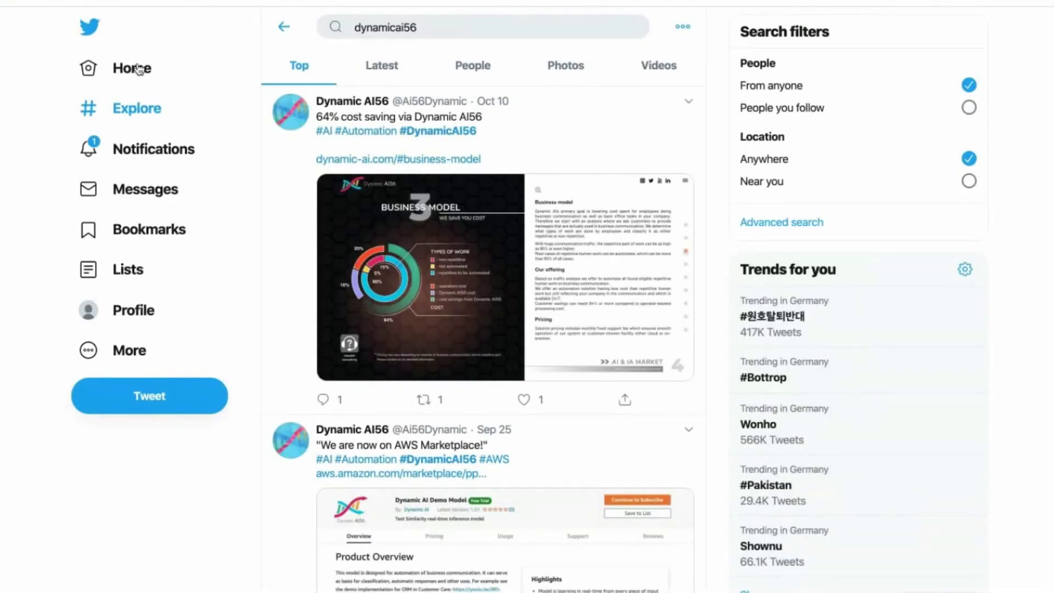
left_click(141, 153)
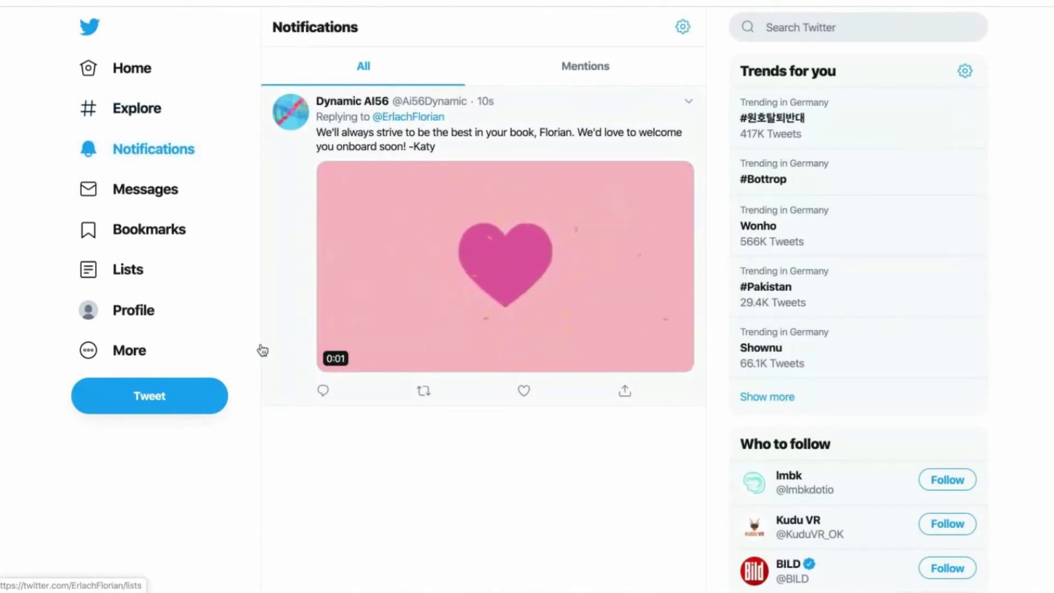
left_click(282, 362)
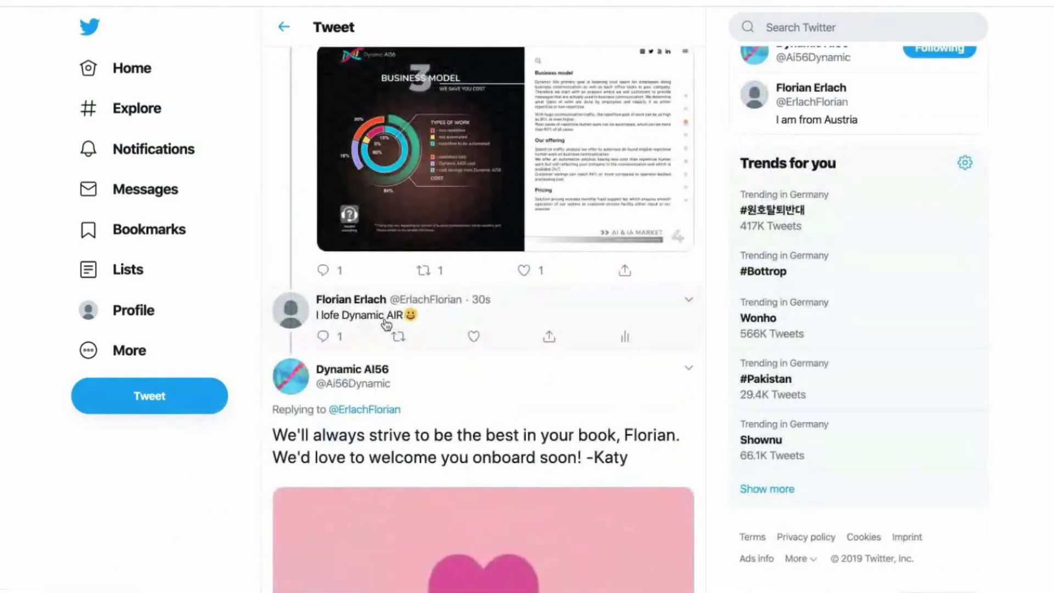
scroll(428, 329, "down", 3)
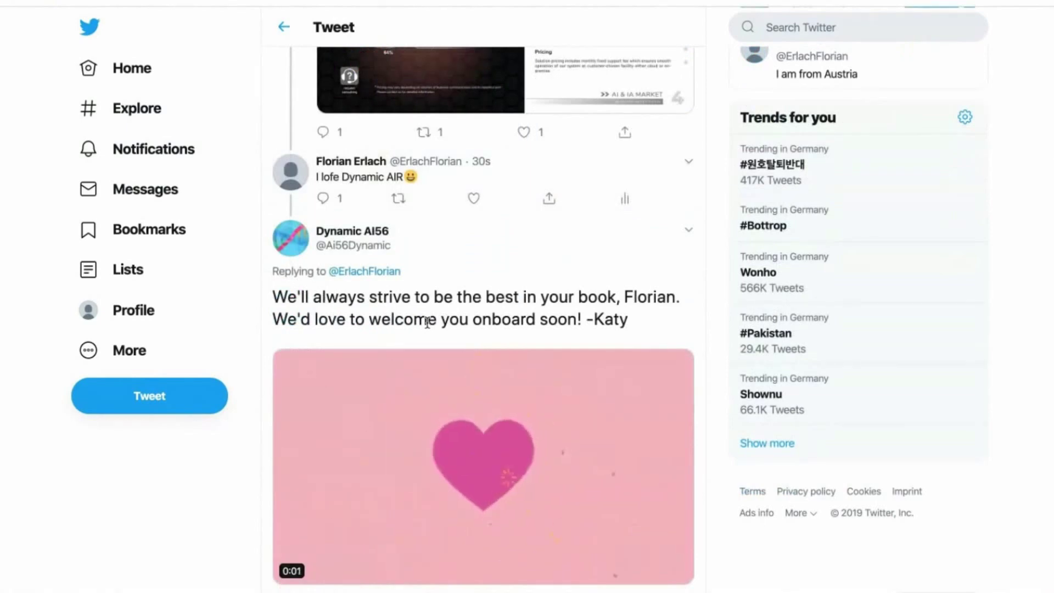
scroll(427, 322, "down", 1)
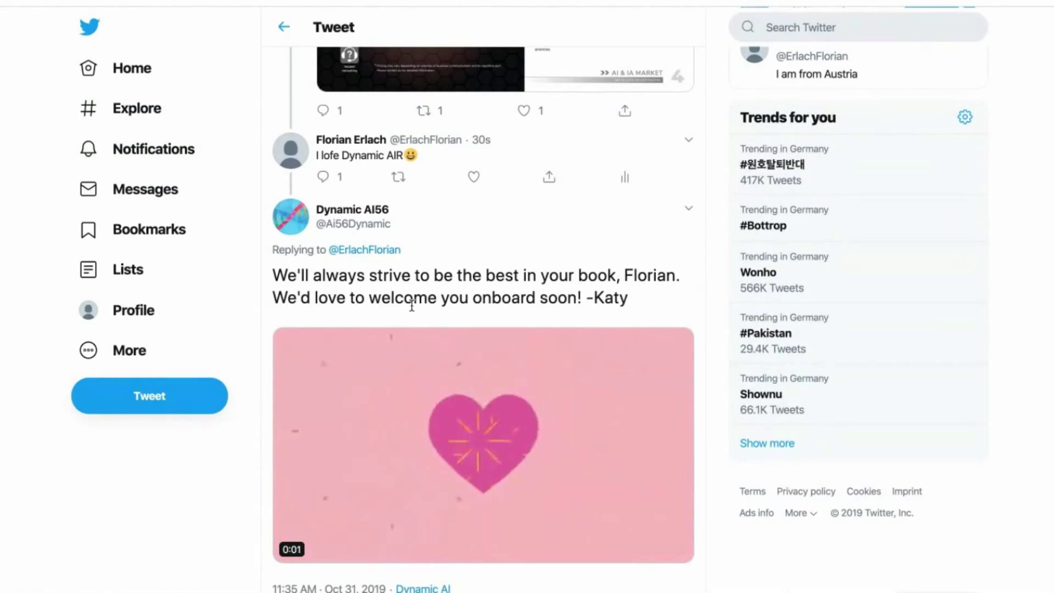
scroll(411, 305, "down", 3)
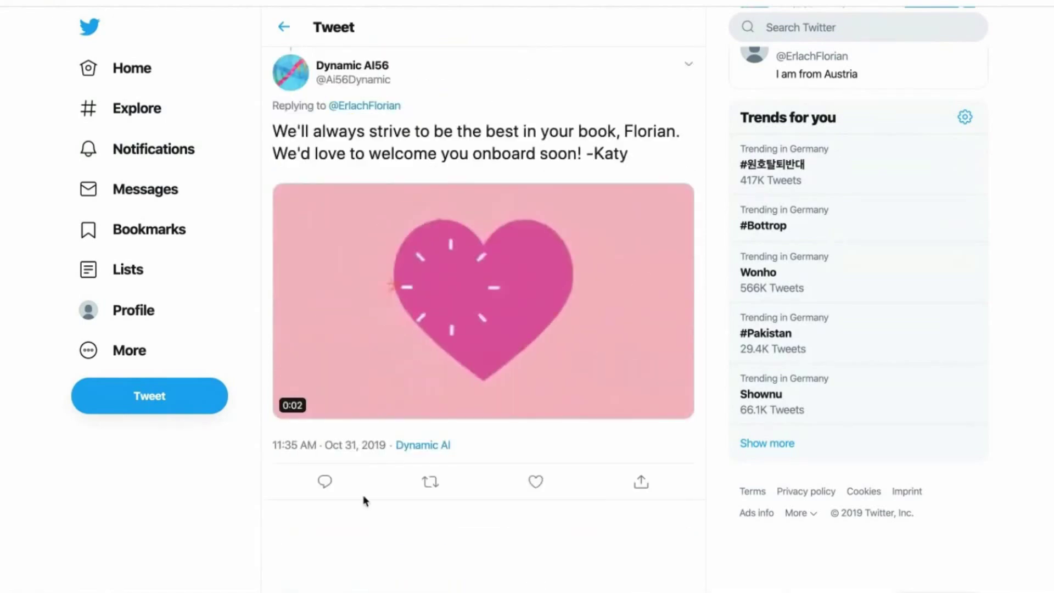
Step: Reply to Dynamic AI56's answer with "I love Dynamic AIR" followed by the red angry face emoji, and send it
left_click(326, 486)
type("I")
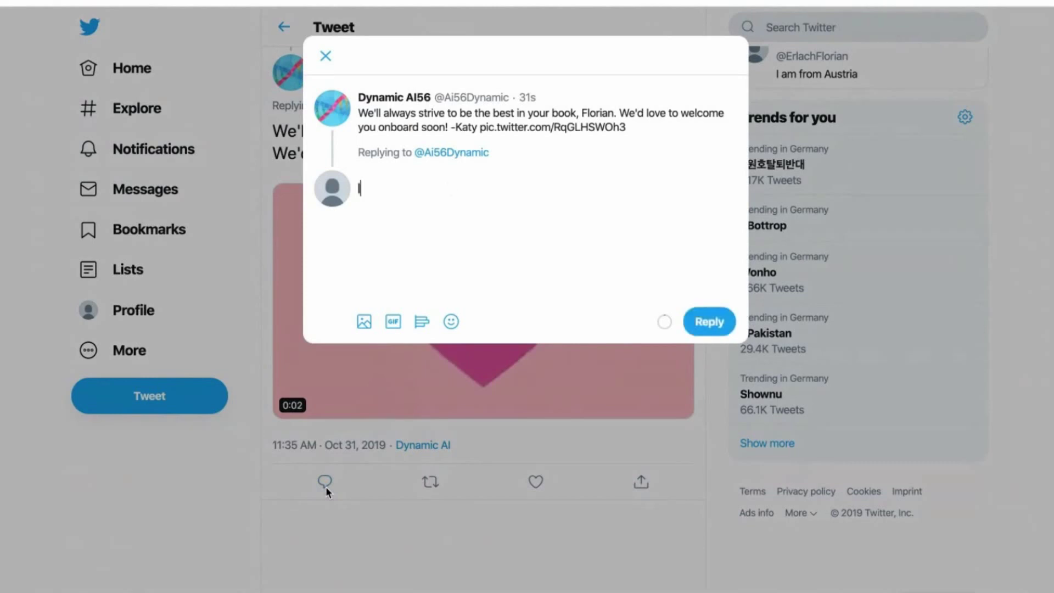
type(" love Dynami")
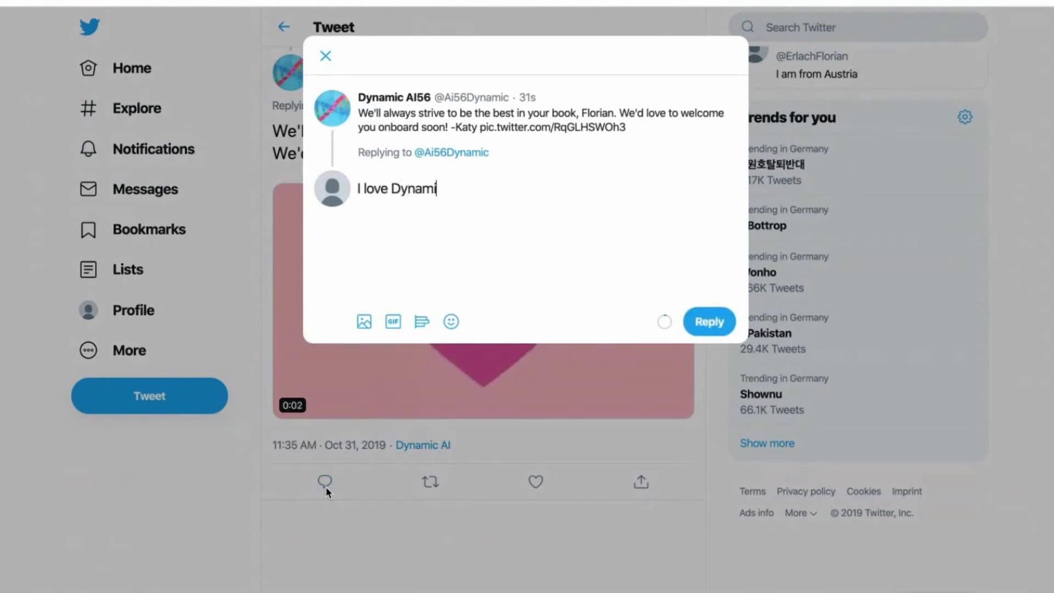
type("c AIR")
left_click(451, 323)
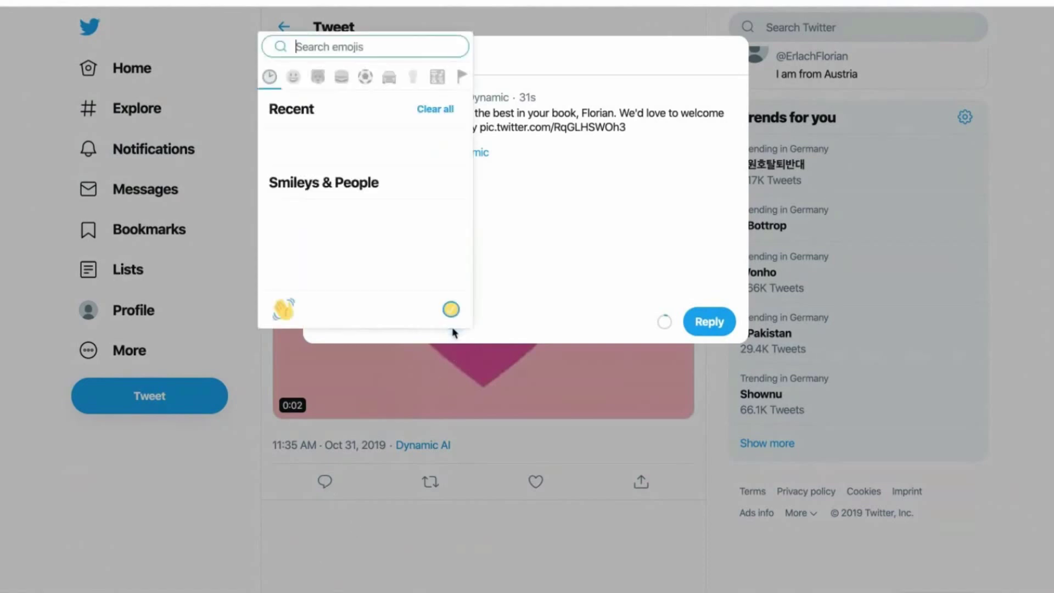
left_click(299, 147)
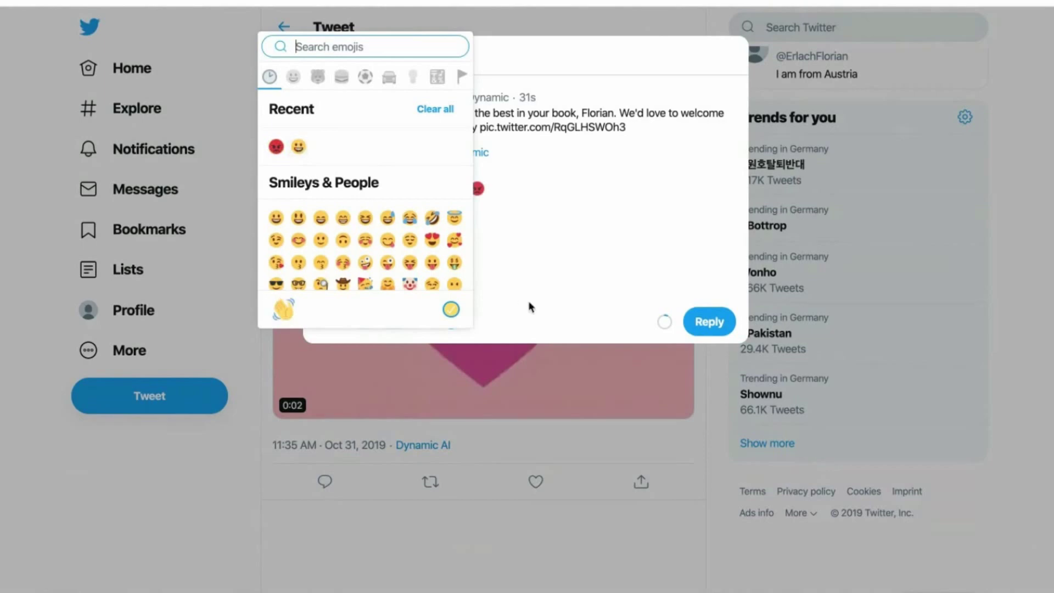
left_click(537, 280)
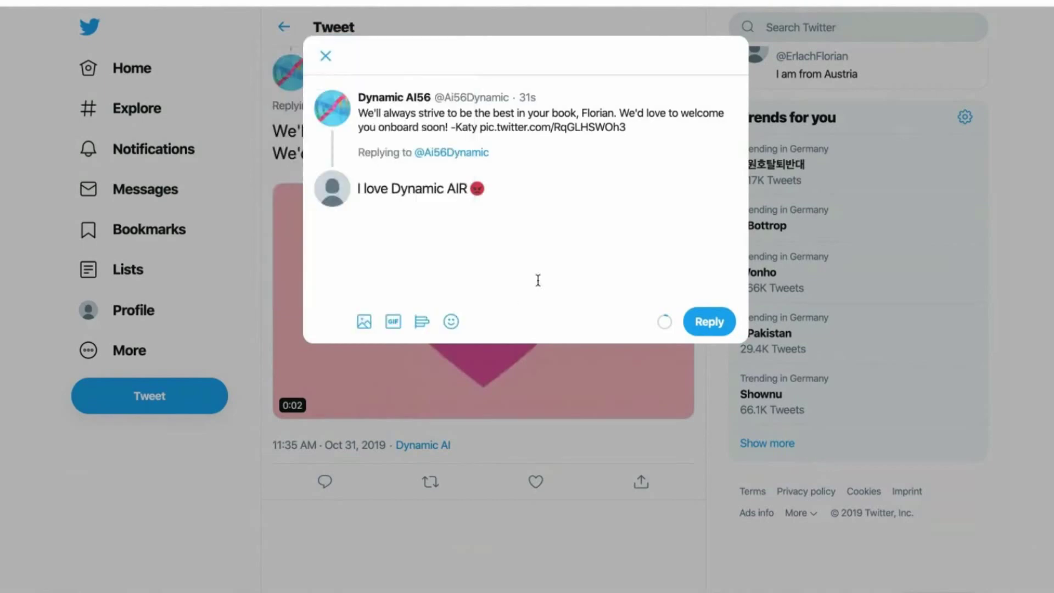
left_click(708, 324)
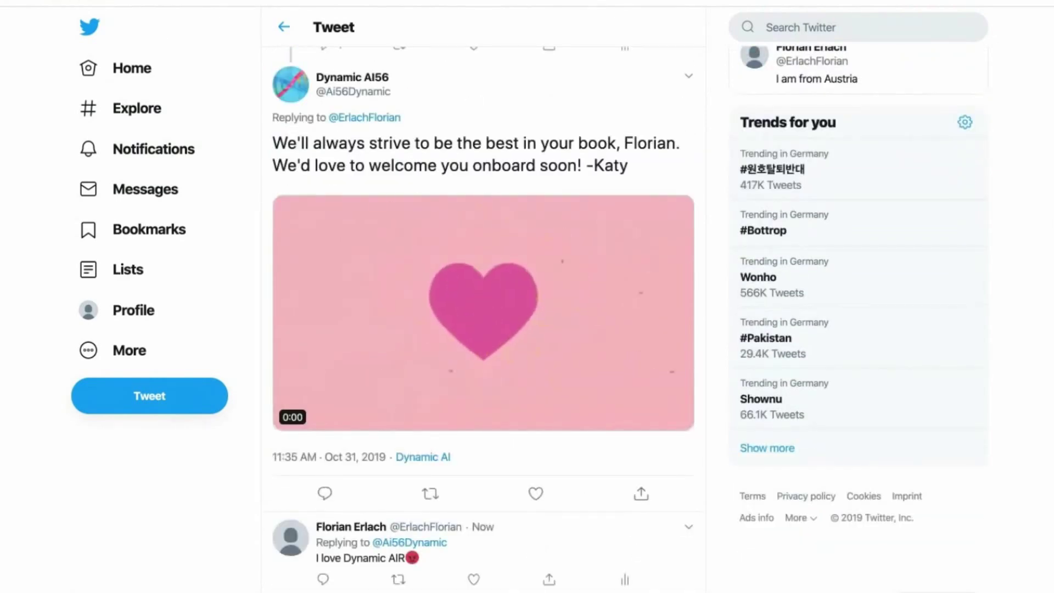
key("super+r")
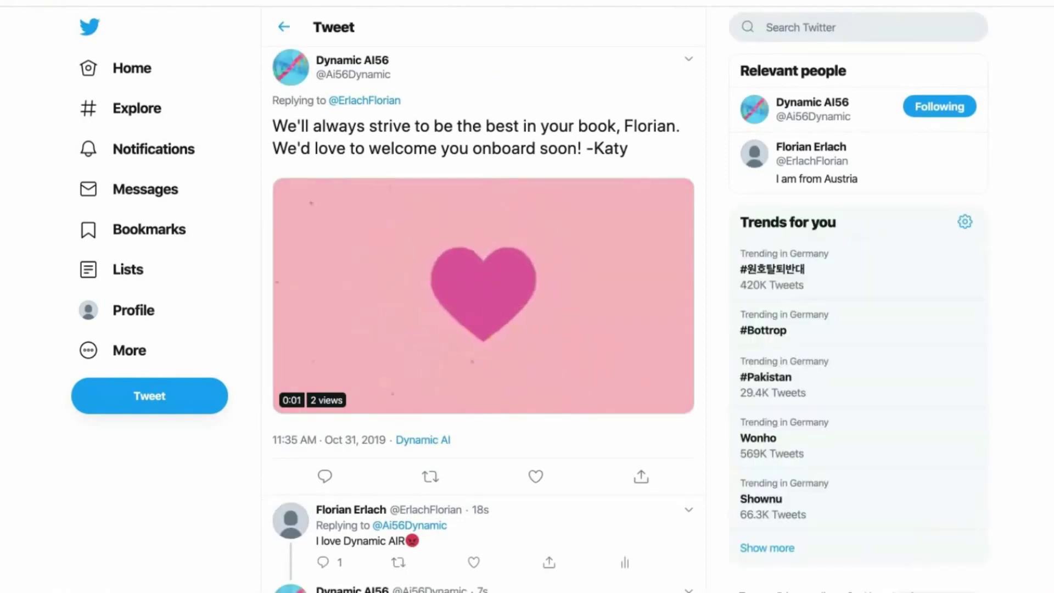
scroll(281, 245, "down", 3)
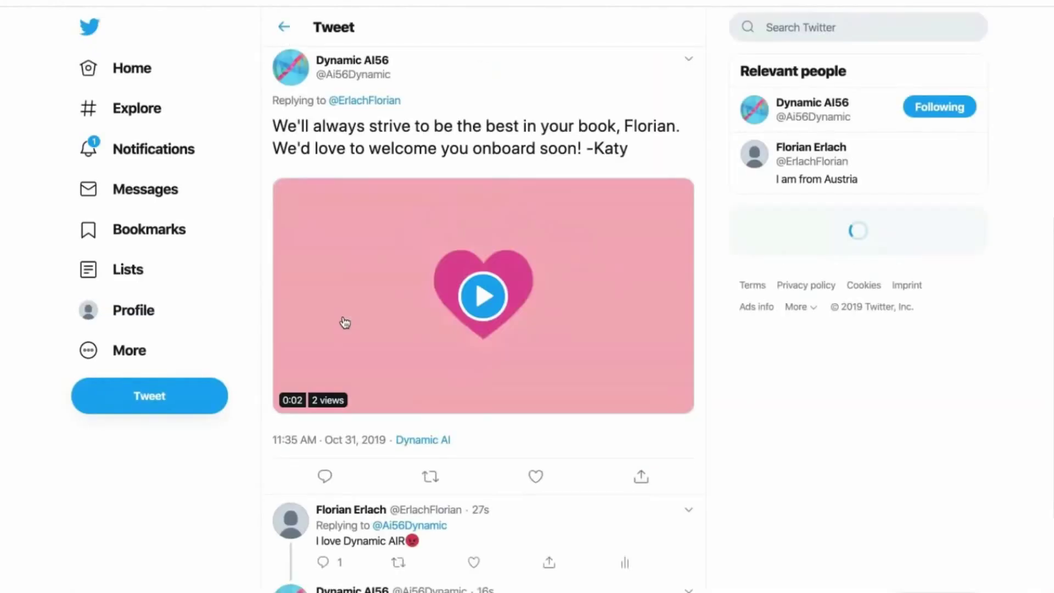
scroll(343, 321, "down", 3)
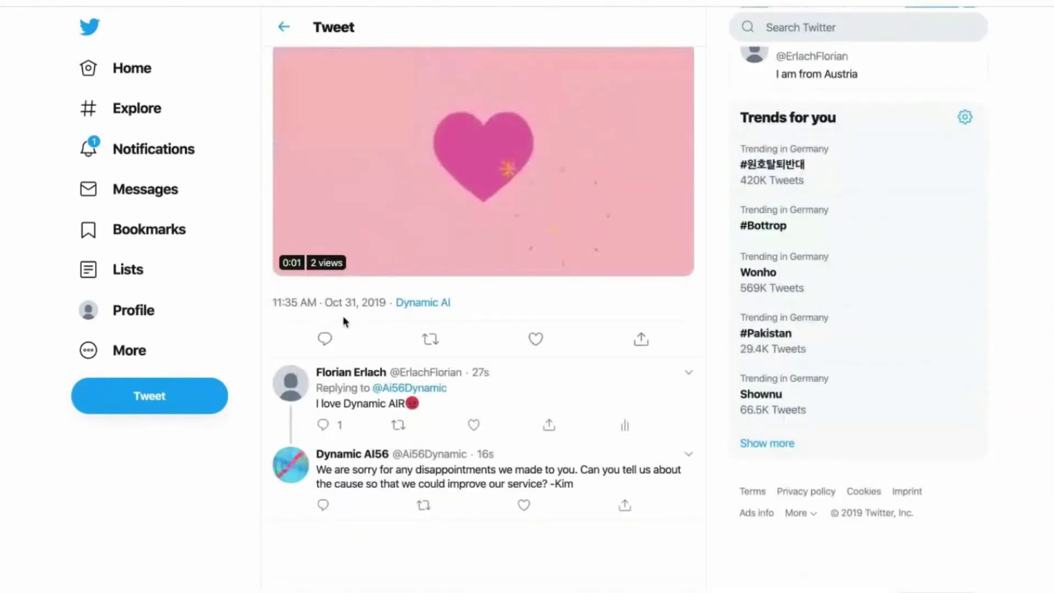
Step: Review both Dynamic AI56 responses in the notifications and open each one to examine its conversation
left_click(181, 147)
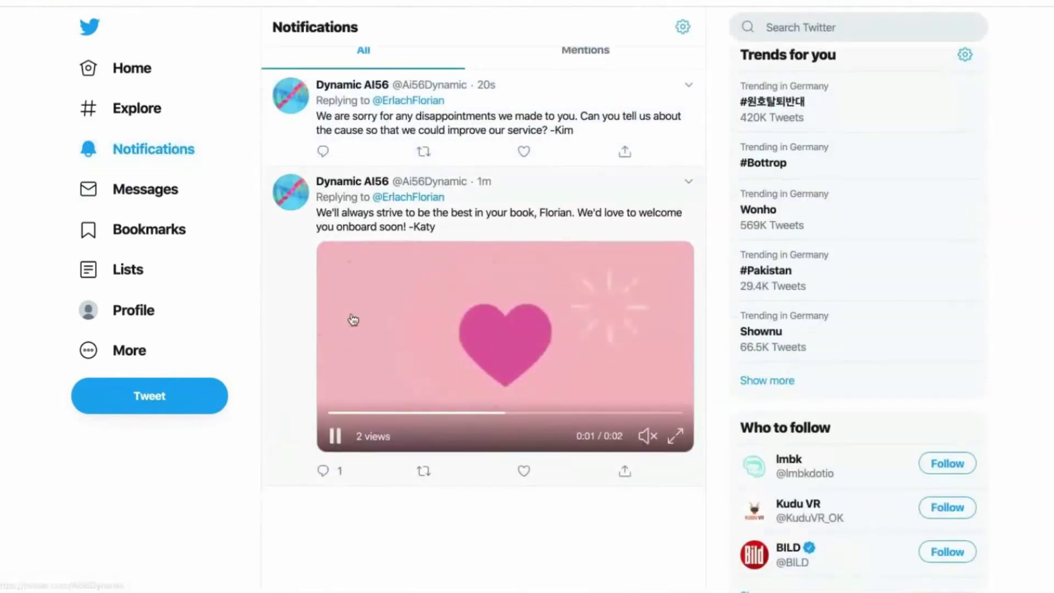
scroll(353, 320, "down", 3)
scroll(353, 320, "up", 3)
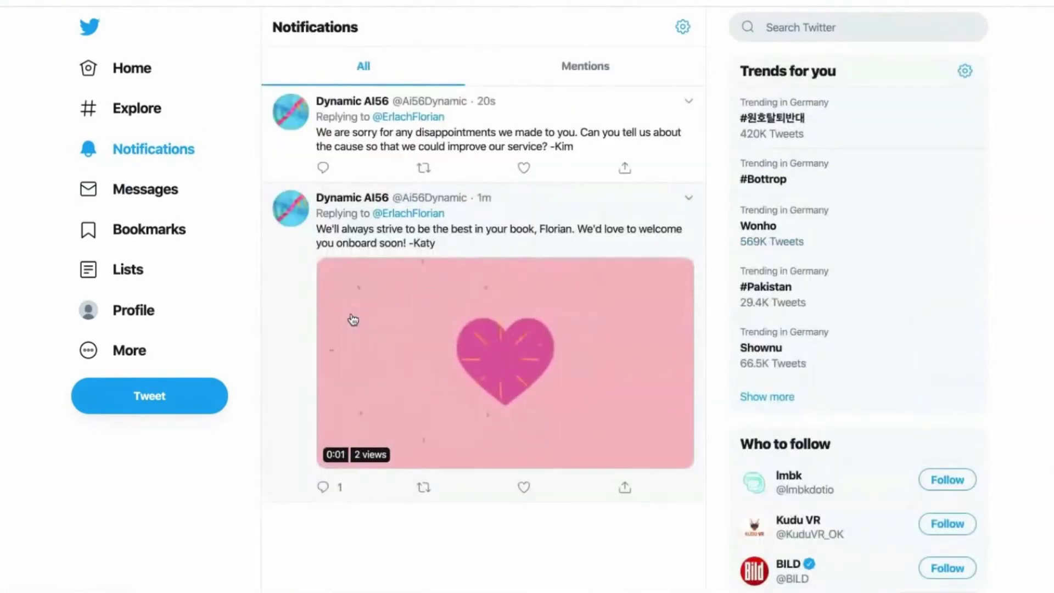
left_click(294, 149)
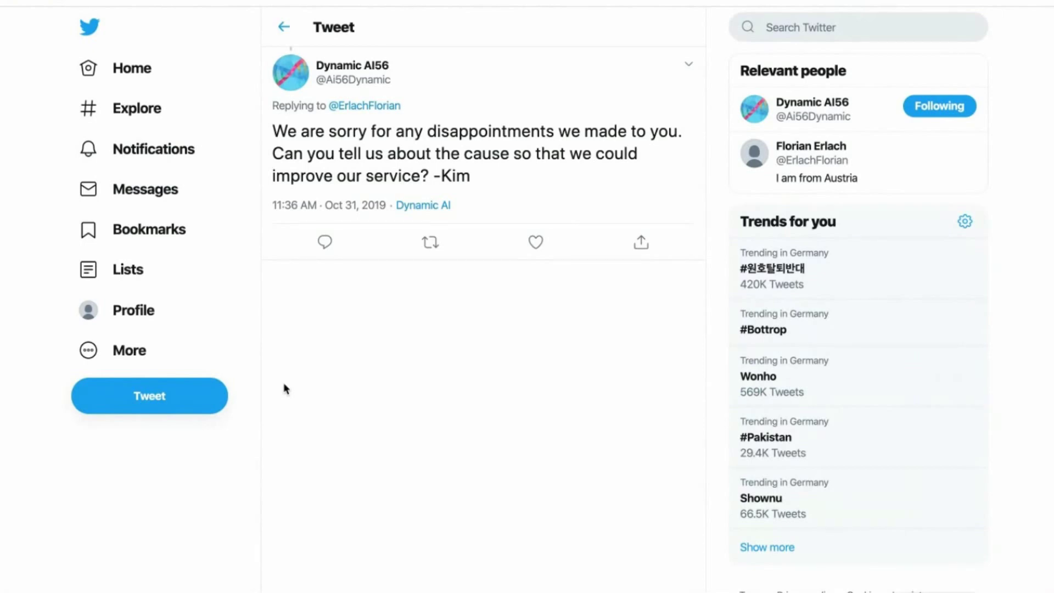
left_click(284, 27)
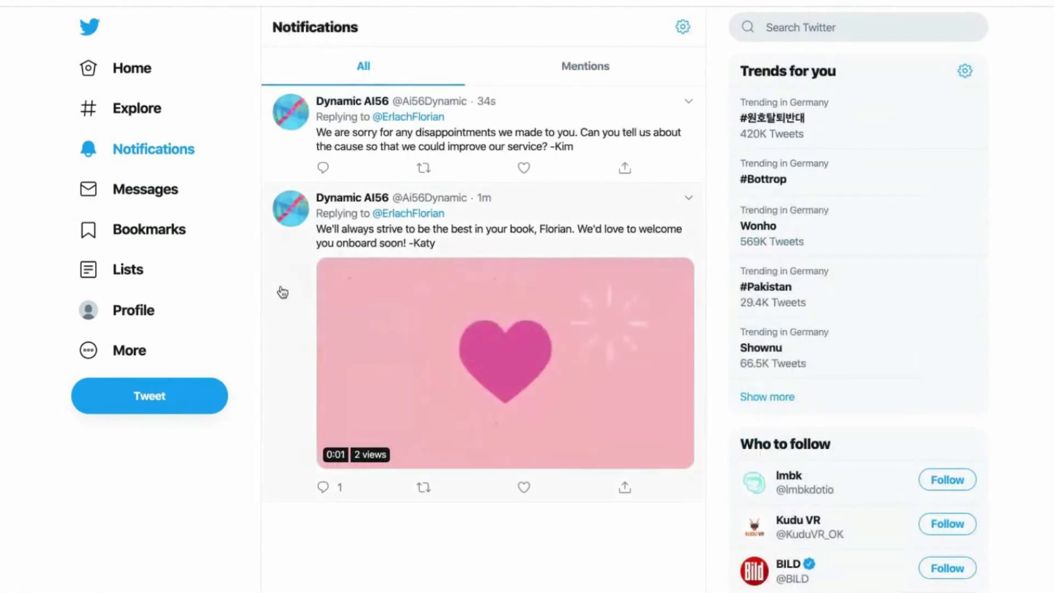
left_click(282, 292)
scroll(281, 288, "down", 3)
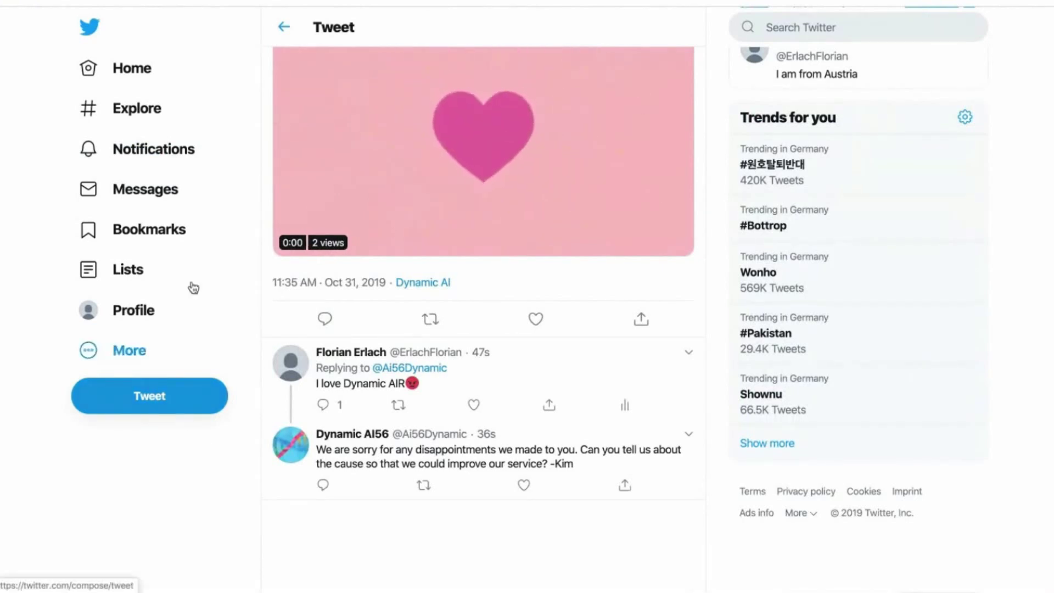
Step: Search for "ai56" in the direct messages and start a new conversation with Dynamic AI56
left_click(174, 202)
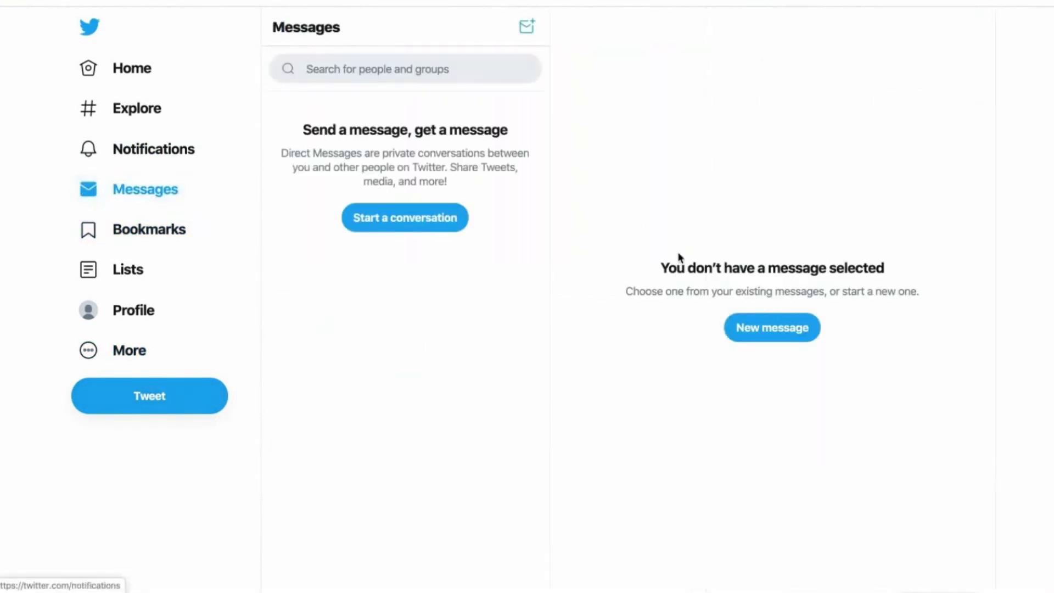
left_click(353, 61)
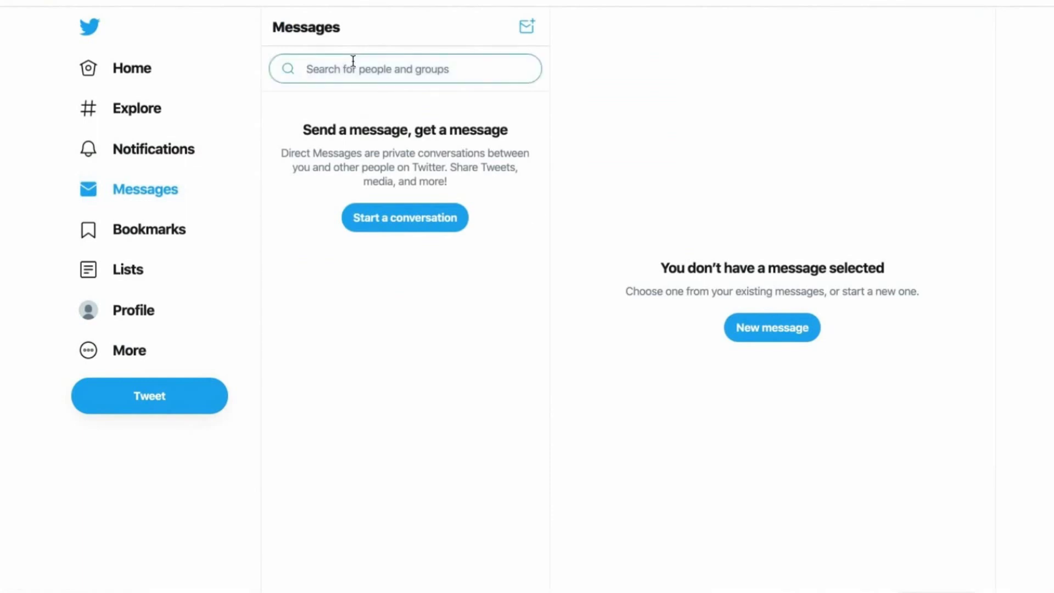
type("ai56")
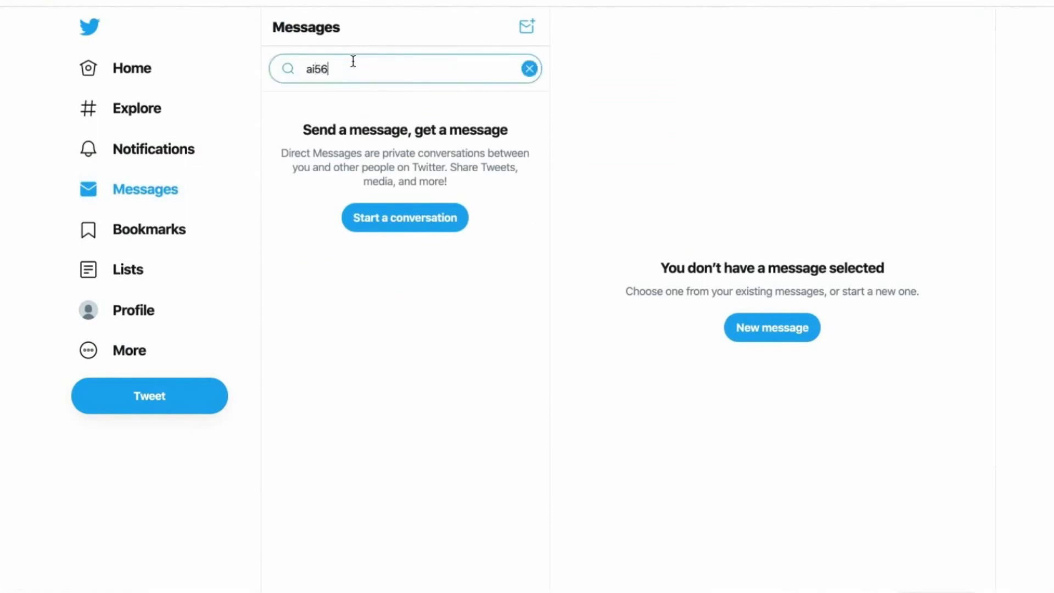
left_click(421, 215)
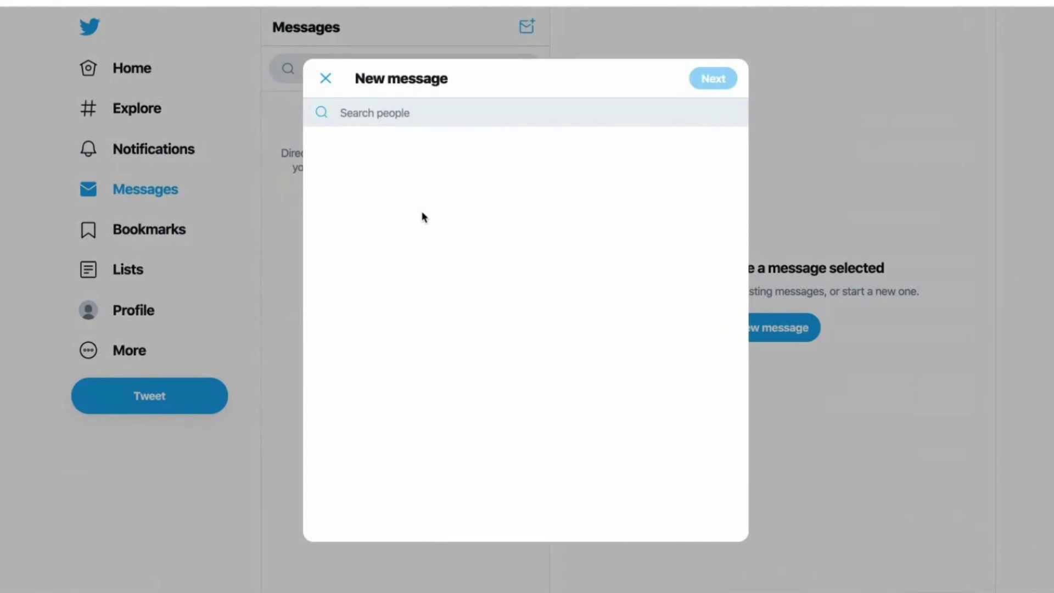
type("ai56")
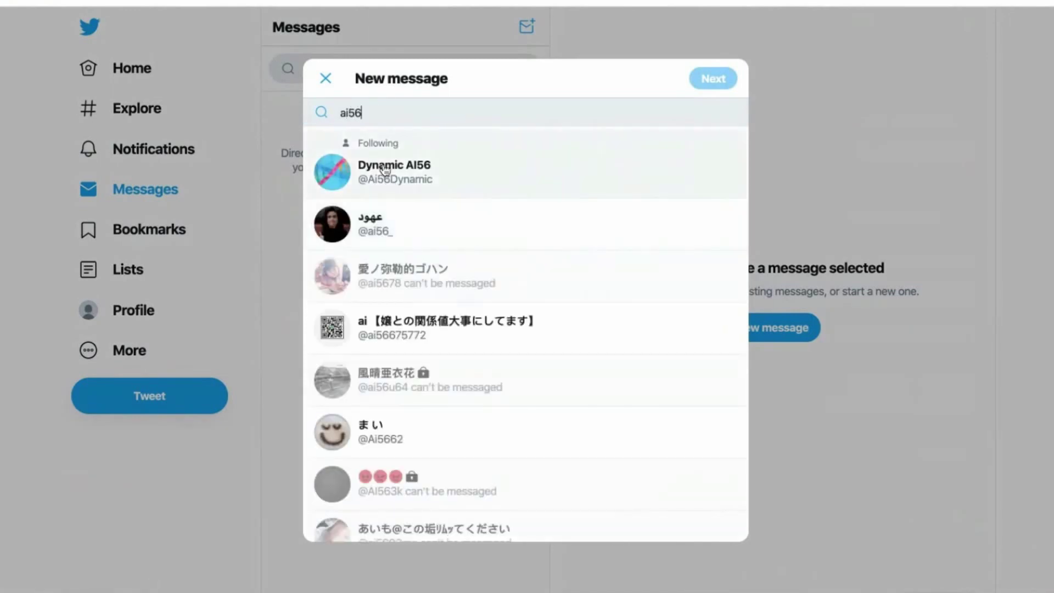
left_click(384, 167)
left_click(722, 80)
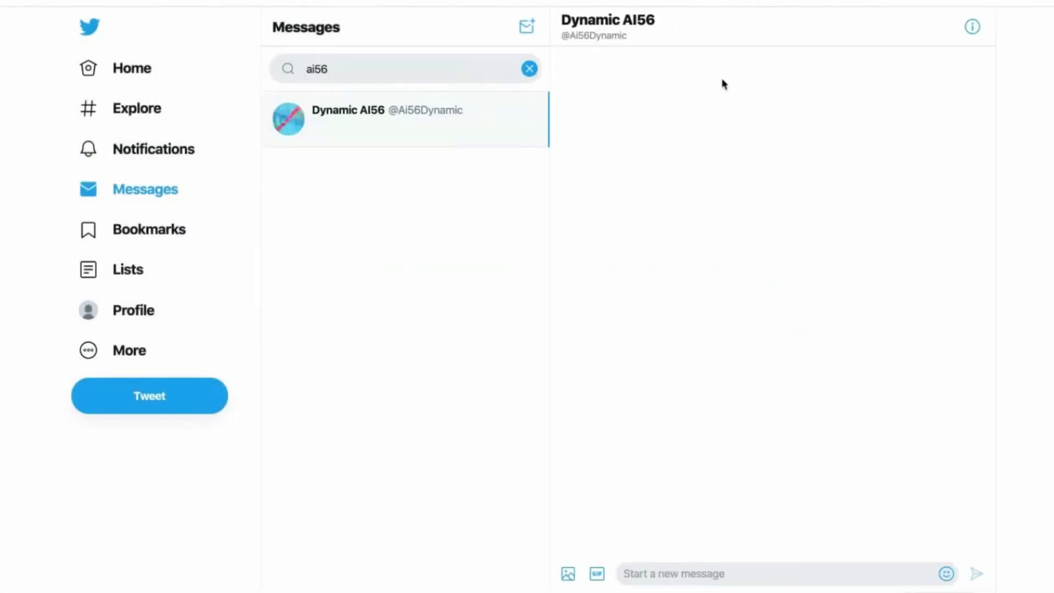
Step: Send Dynamic AI56 the direct message "Hi guys, I lost my luggage at NY airport. can you pls assist"
left_click(664, 574)
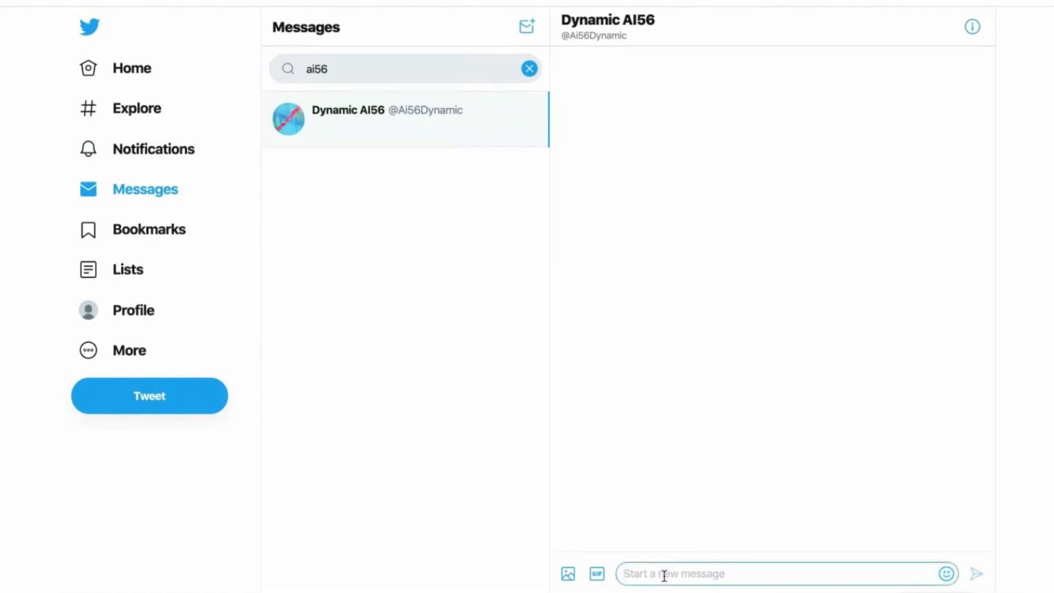
type("Hi guys")
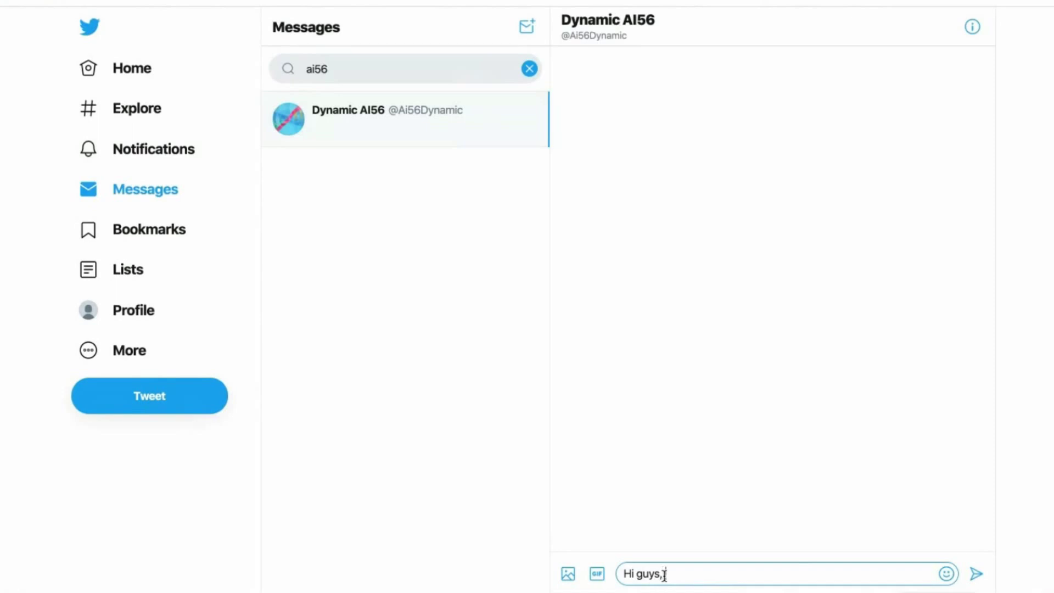
type(", I lost my luggage at NY airp")
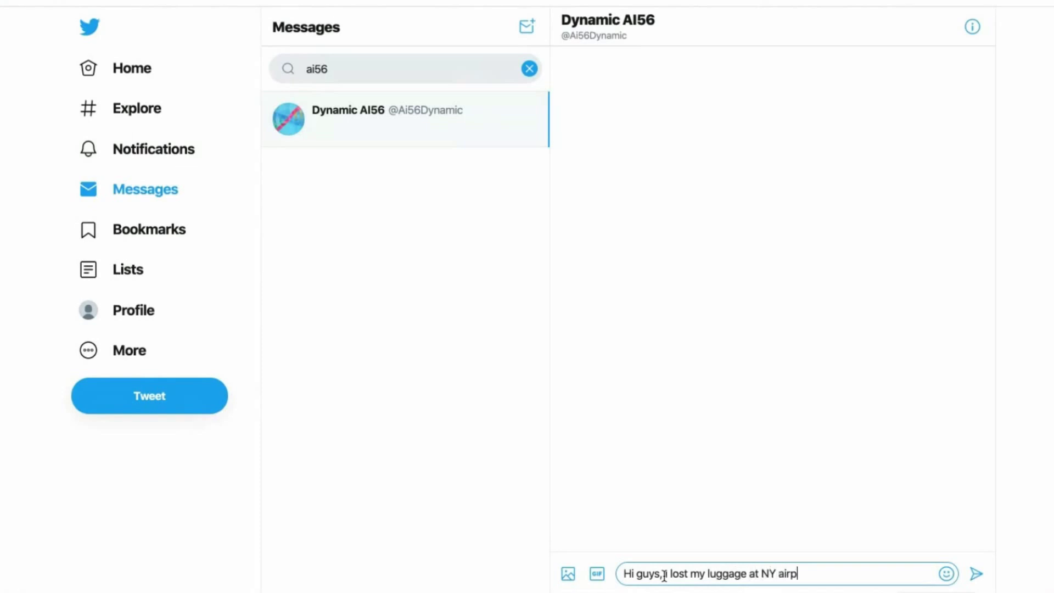
type("ort. can you pls assist")
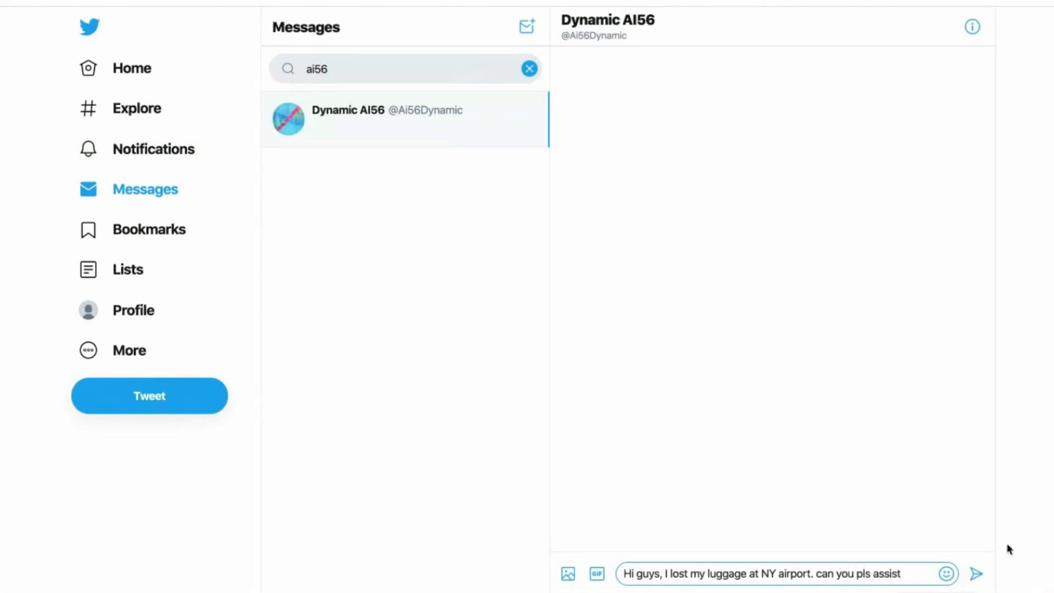
key("Return")
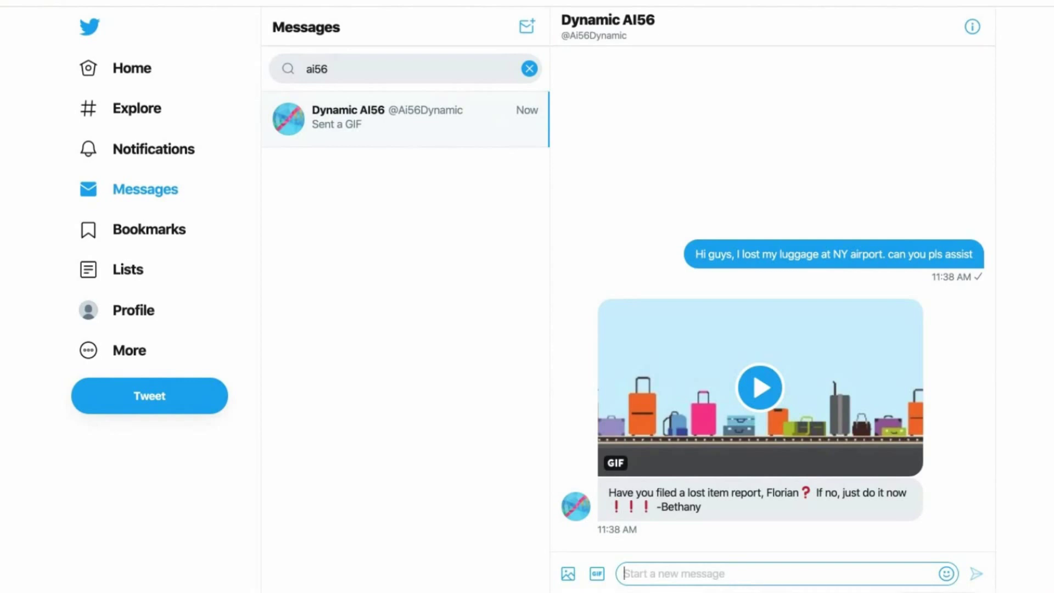
Step: Send the follow-up message "do you have anything on sale?" in the Dynamic AI56 conversation
type("do")
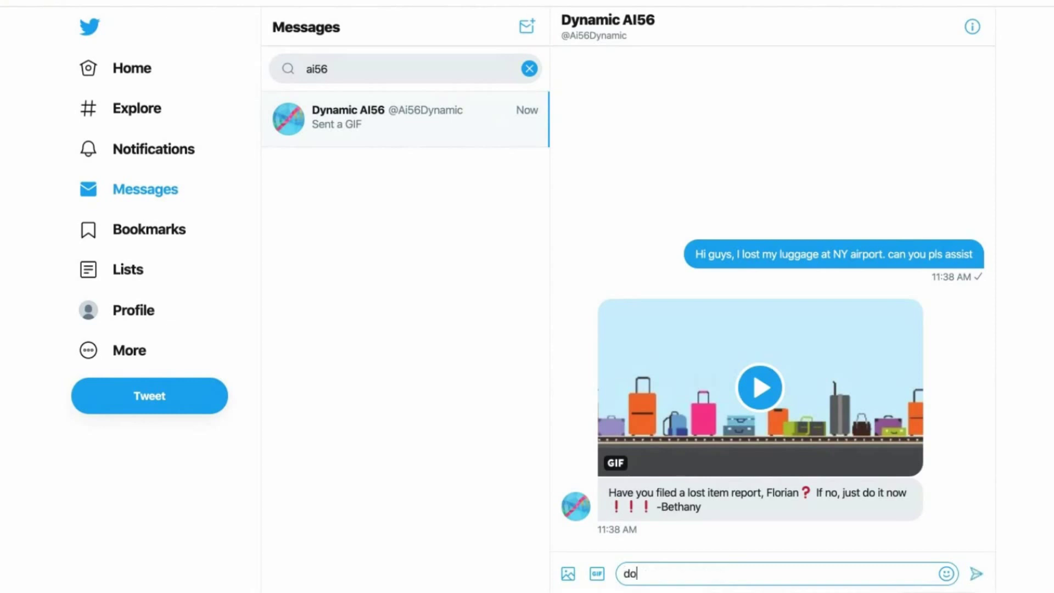
type(" you have anything ")
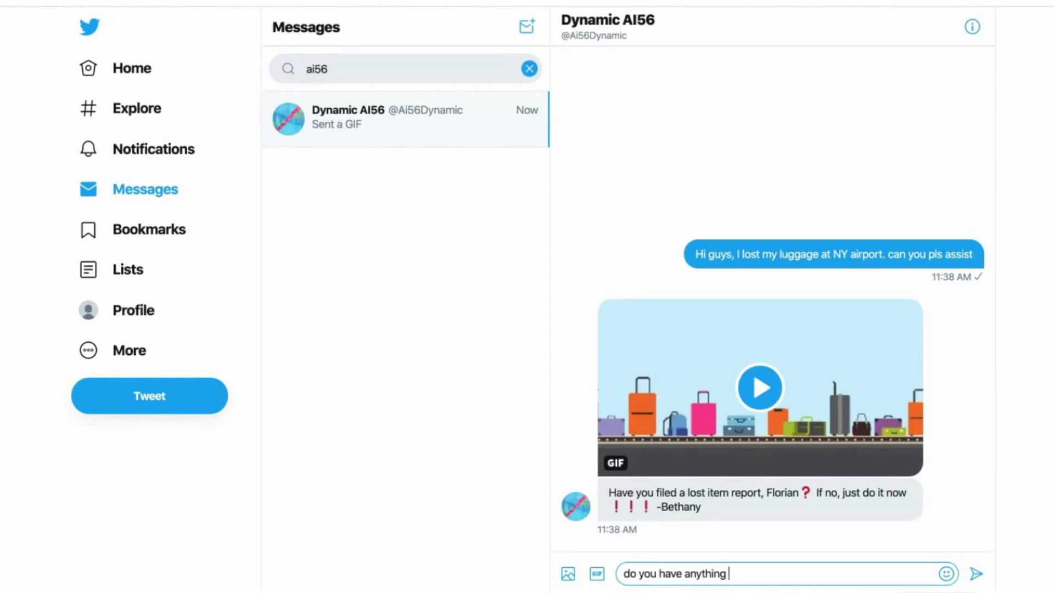
type("on sale?")
key("Return")
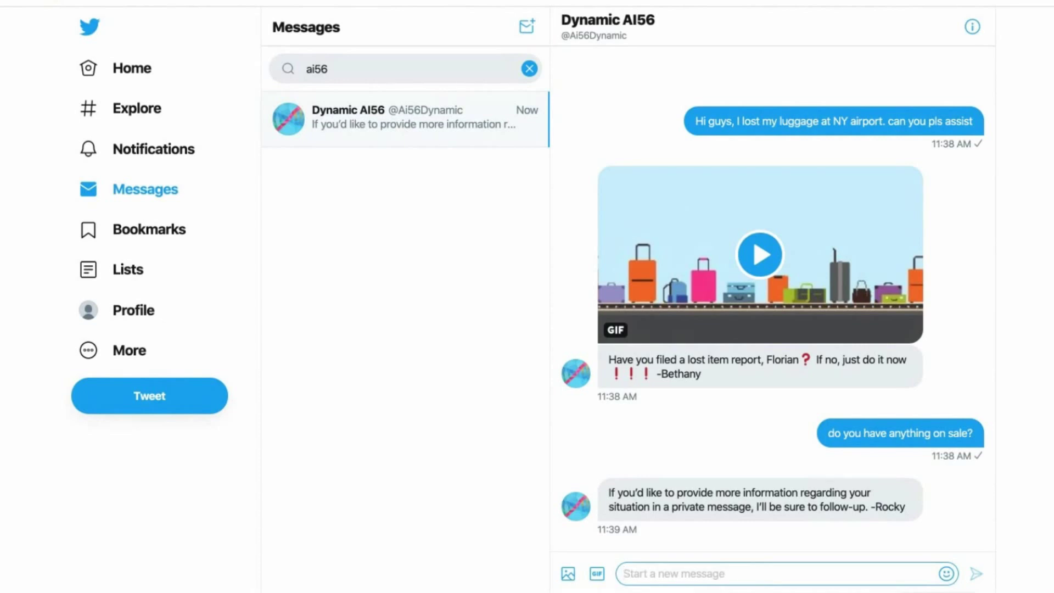
Step: Ask Dynamic AI56 "what is your current flight schedule?" in the same conversation
type("what is yo")
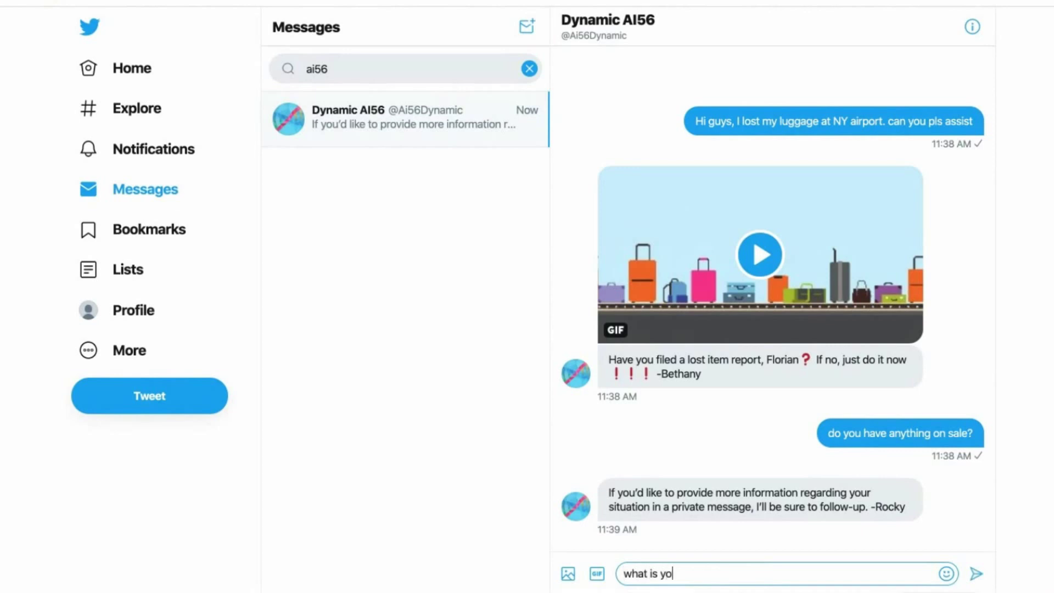
type("ur current flight scheduke")
key("BackSpace")
key("BackSpace")
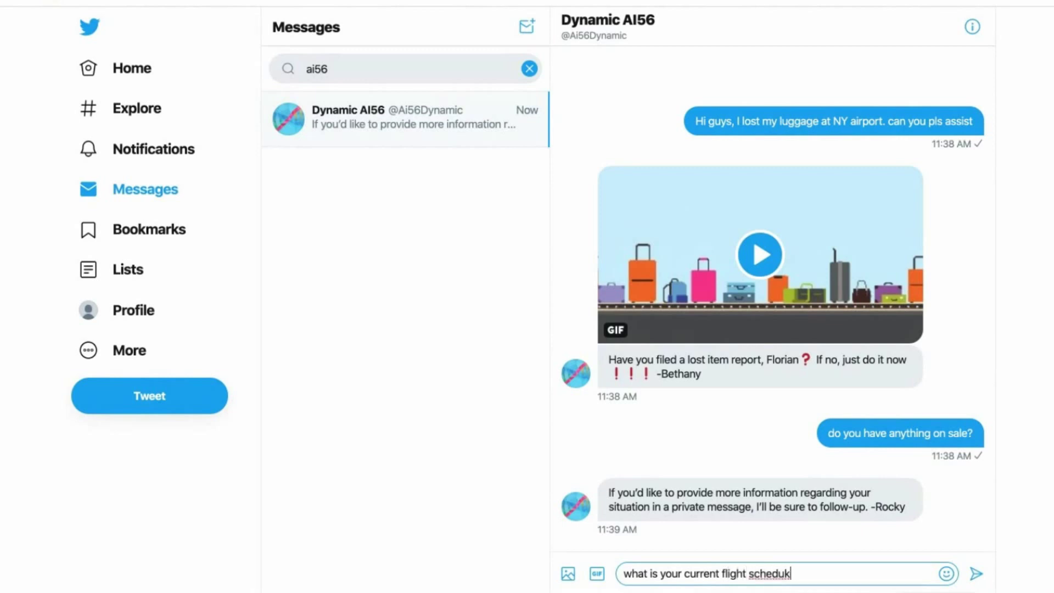
type("le?")
key("Return")
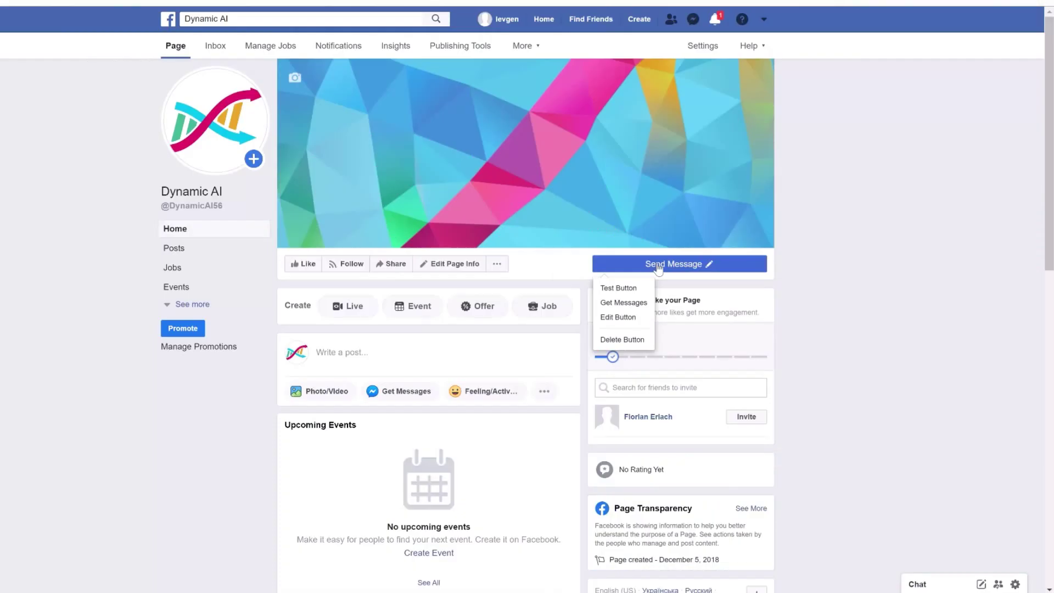
Step: On Facebook, test the Dynamic AI page's Send Message button and send "Dynamic AIR is awesome!" followed by a grinning face emoji
left_click(619, 288)
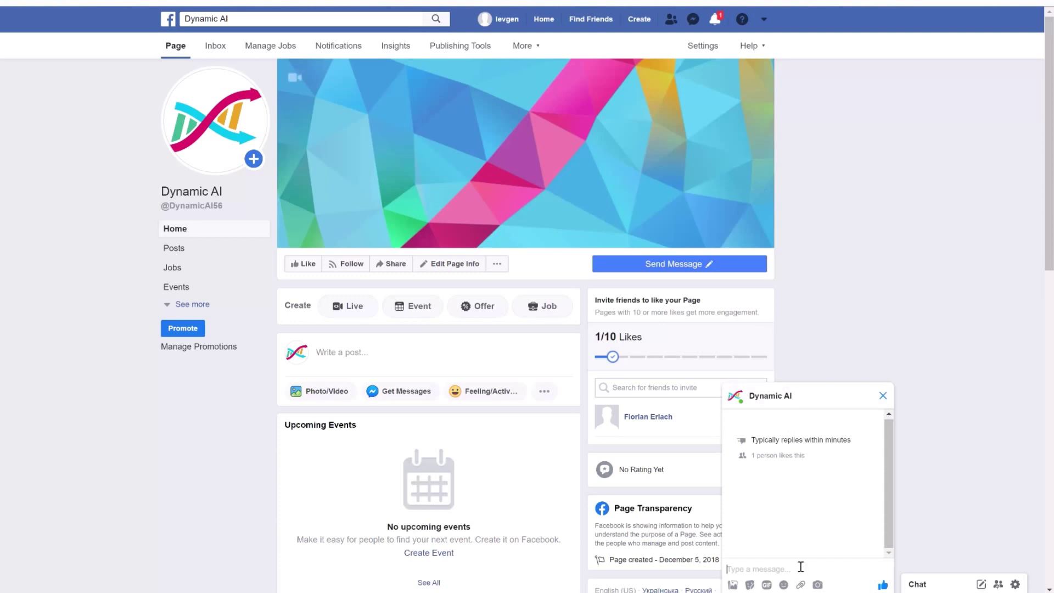
type("D")
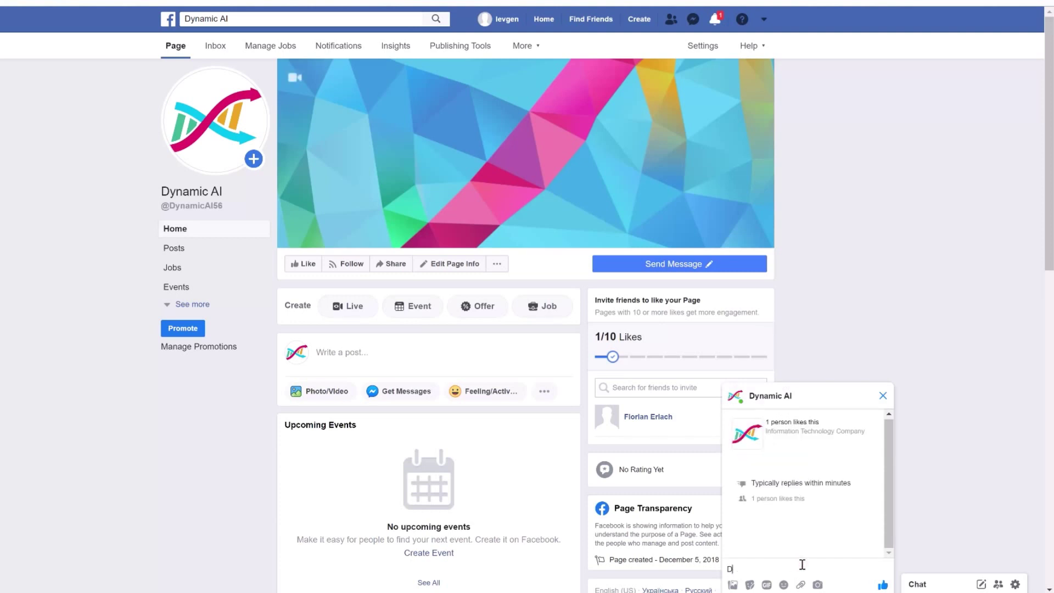
type("ynamic AIR is awesome!")
left_click(783, 584)
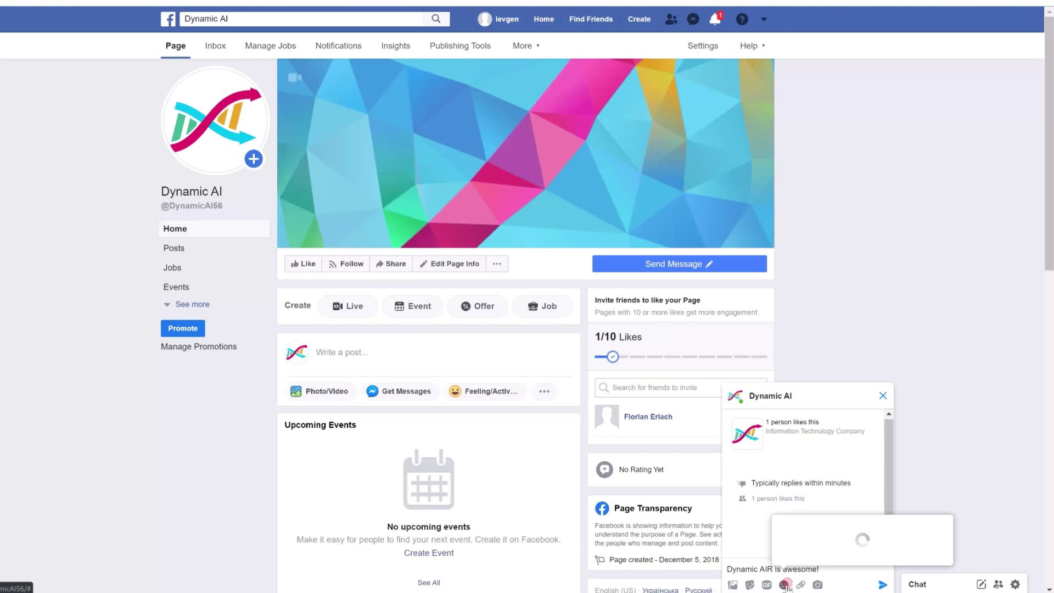
left_click(791, 349)
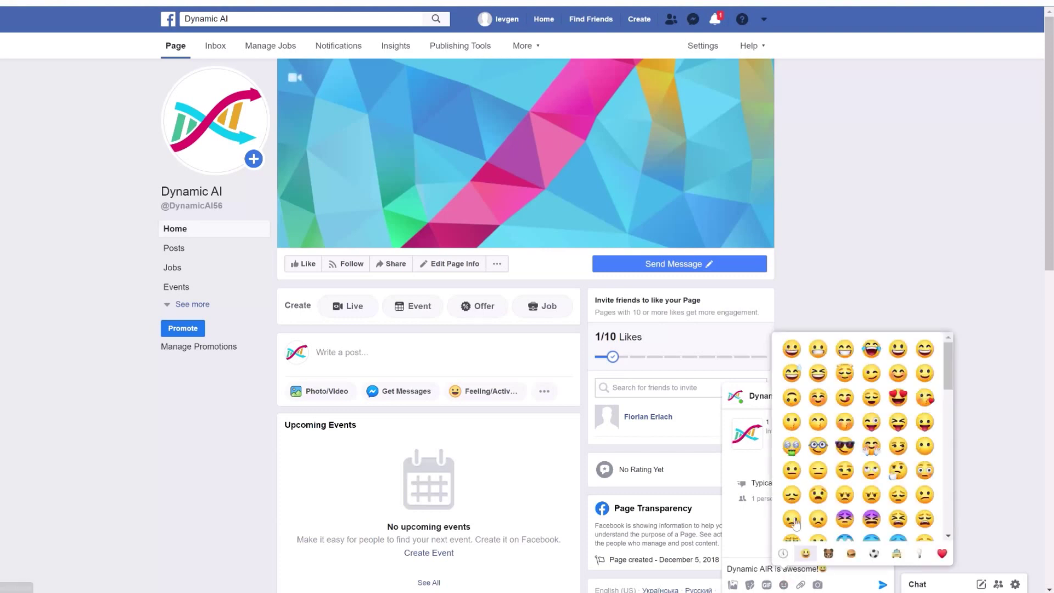
left_click(836, 572)
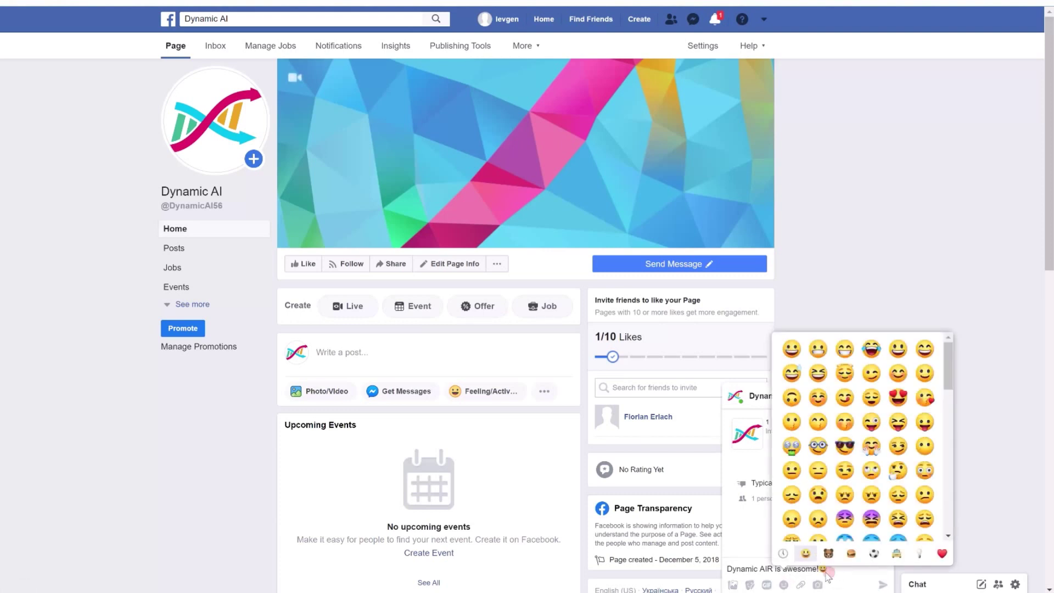
left_click(783, 586)
left_click(838, 568)
key("Return")
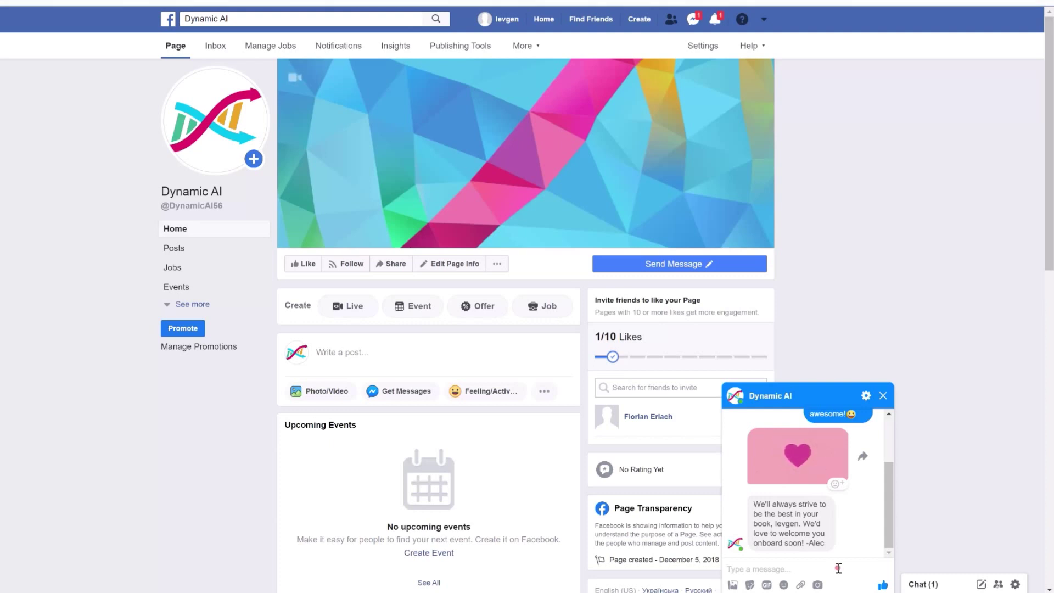
Step: Send the message "do you have any discount?" in the Dynamic AI page chat
type("do y")
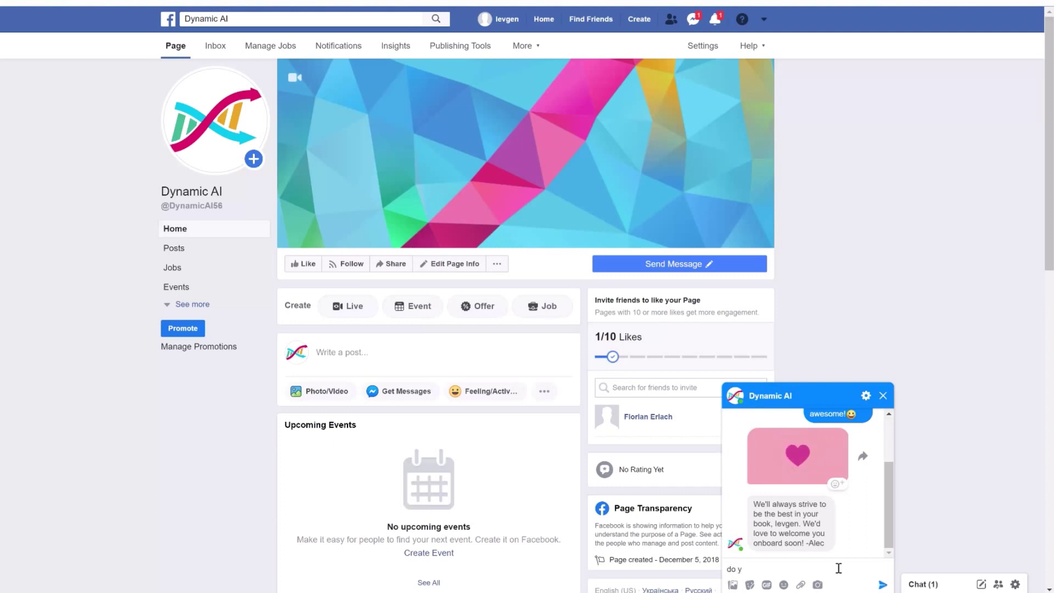
type("ou have any siacount?")
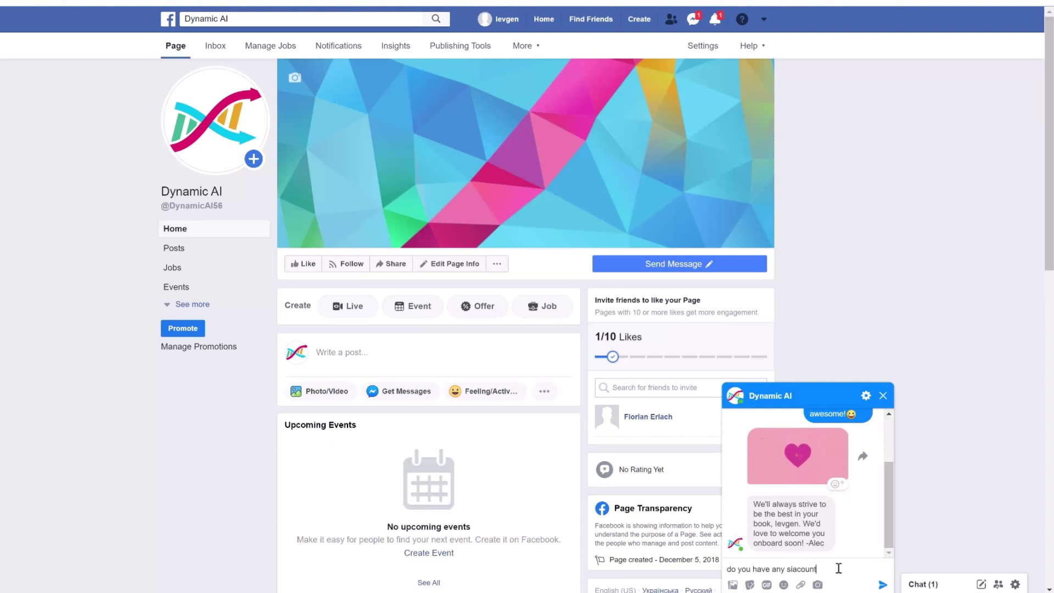
key("Left")
key("Left")
key("Left")
key("Left")
key("Left")
key("Left")
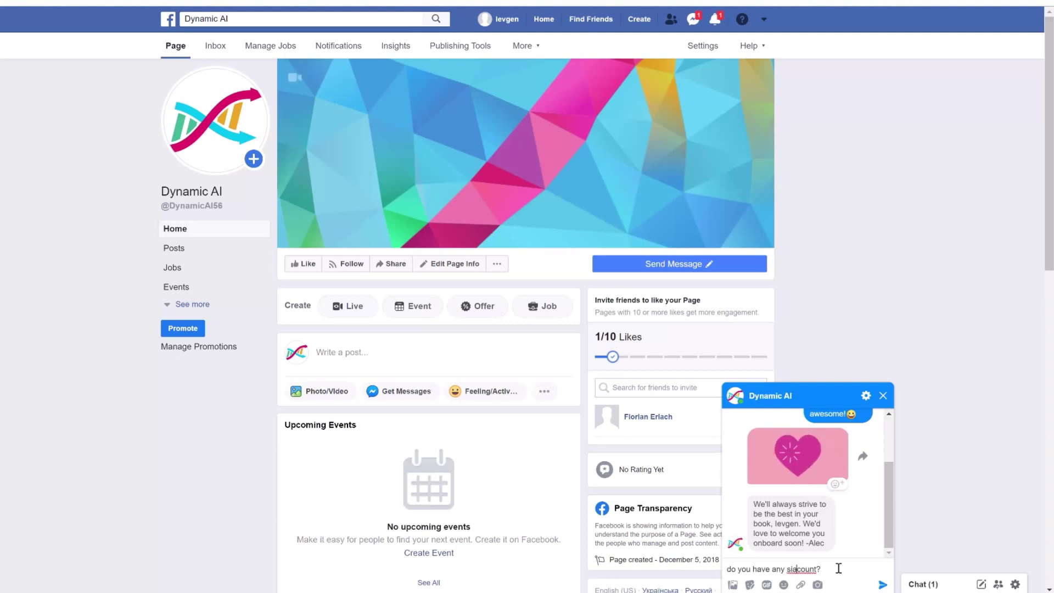
key("BackSpace")
key("BackSpace")
key("BackSpace")
type("dis")
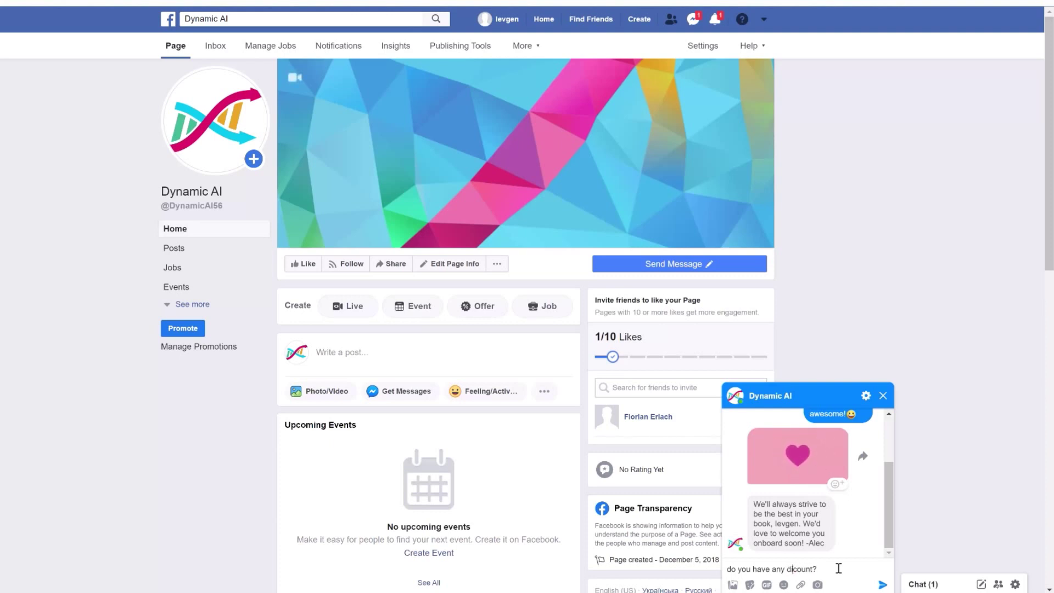
key("Return")
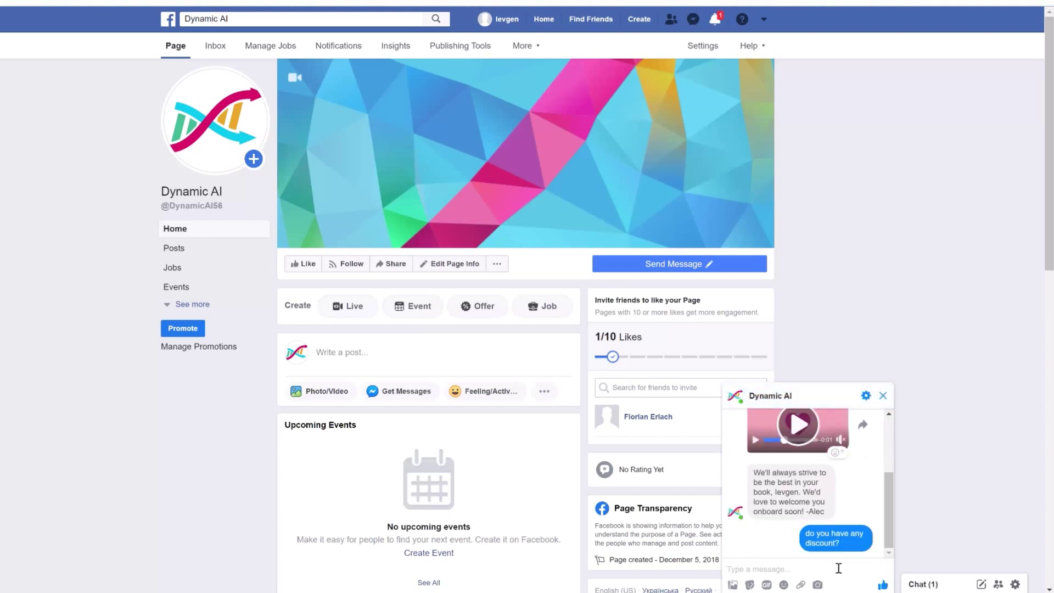